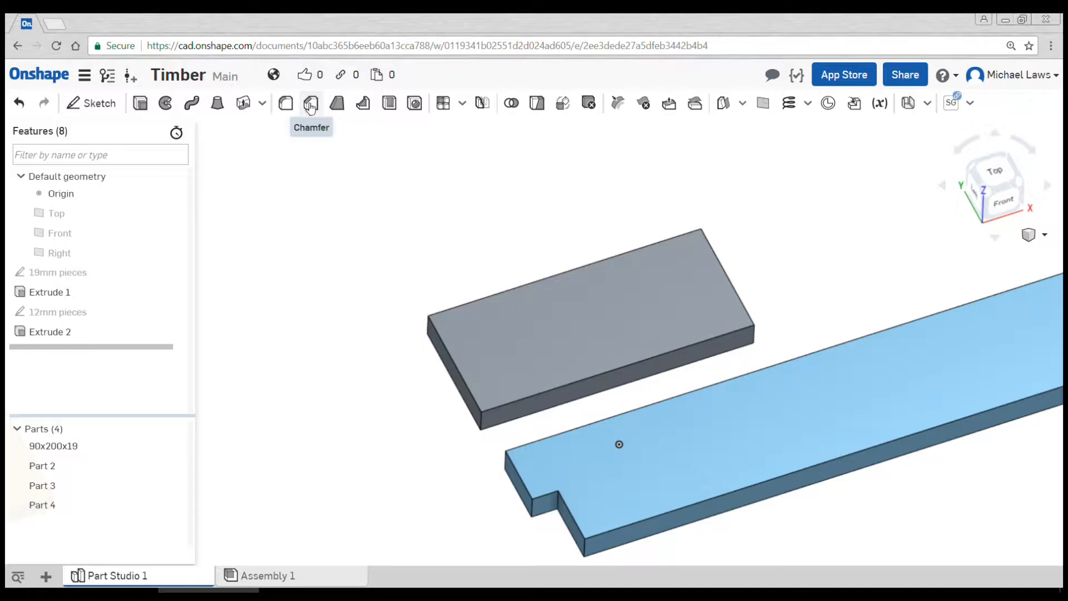
Chamfer the four top-face edges of the grey 90x200x19 piece with an equal distance of 9 mm
click(311, 104)
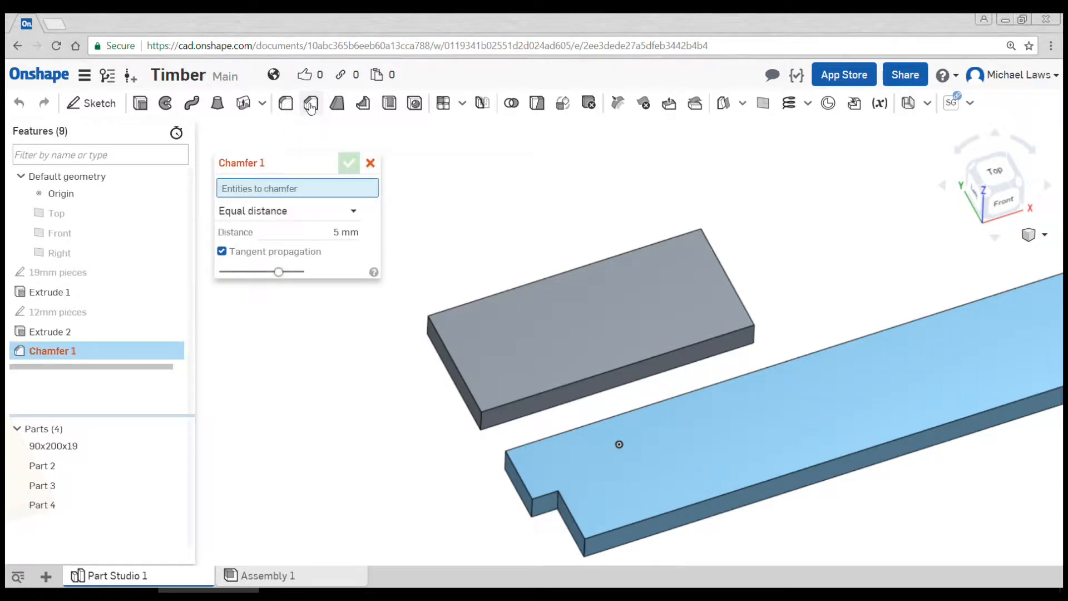
click(519, 286)
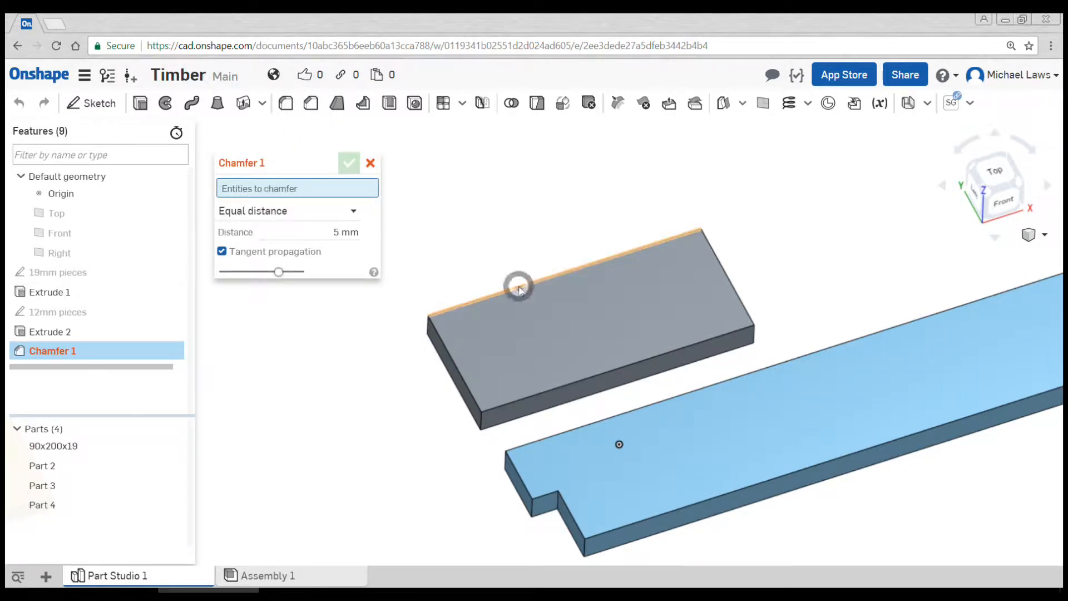
click(534, 390)
click(737, 285)
right_drag(788, 290, 829, 311)
scroll(518, 394, up, 5)
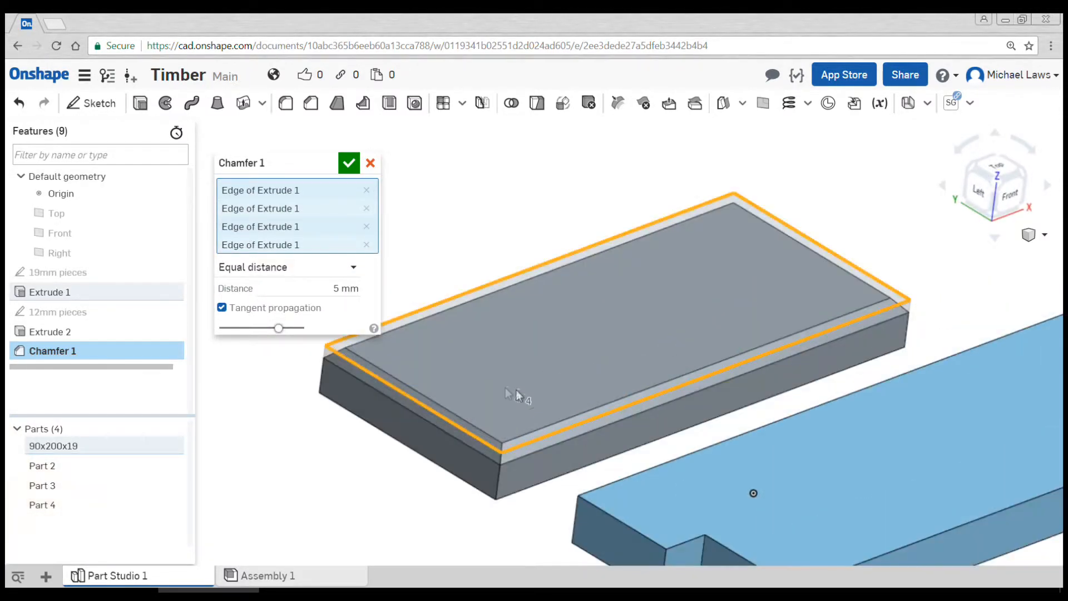
click(348, 292)
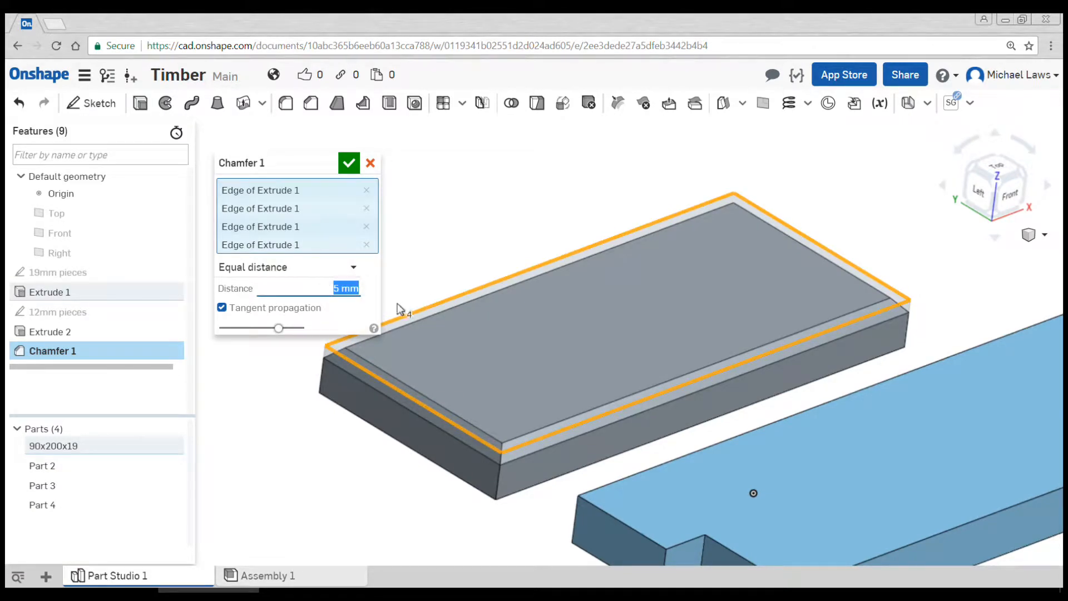
text(2)
key(Return)
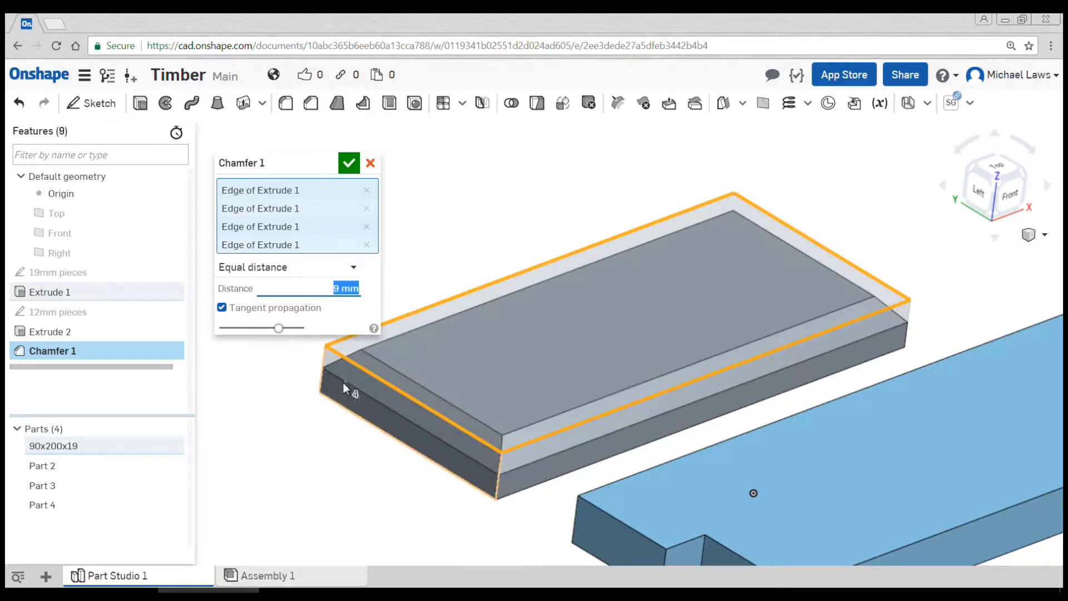
click(348, 166)
scroll(346, 233, down, 5)
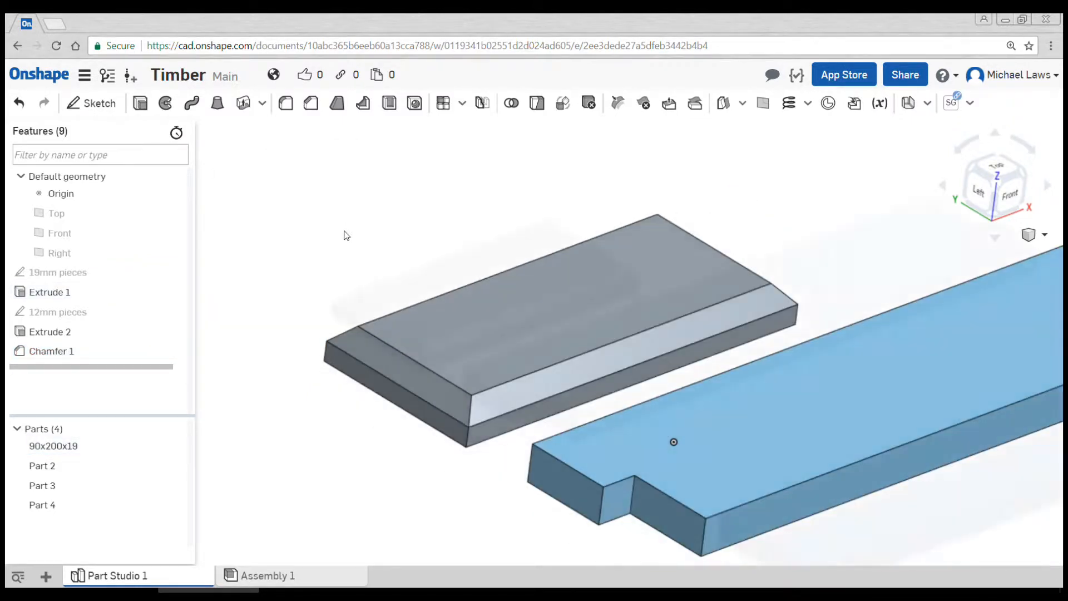
Open the 19mm pieces sketch for editing at the left end of the 850 mm piece
scroll(345, 235, down, 2)
middle_drag(603, 355, 515, 353)
scroll(540, 386, down, 3)
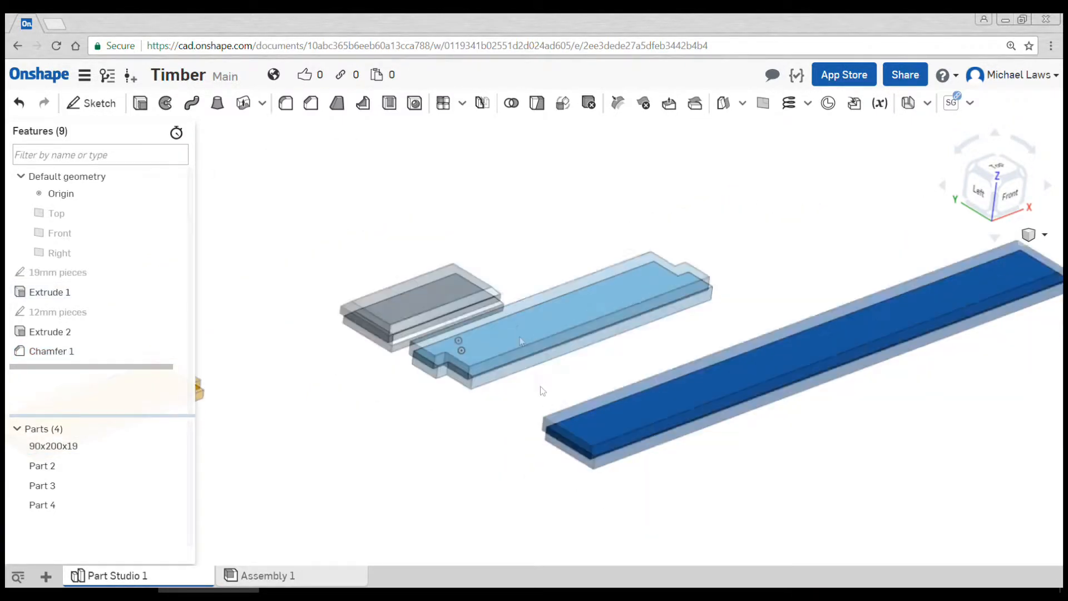
middle_drag(540, 386, 506, 307)
scroll(547, 354, up, 2)
scroll(547, 354, down, 4)
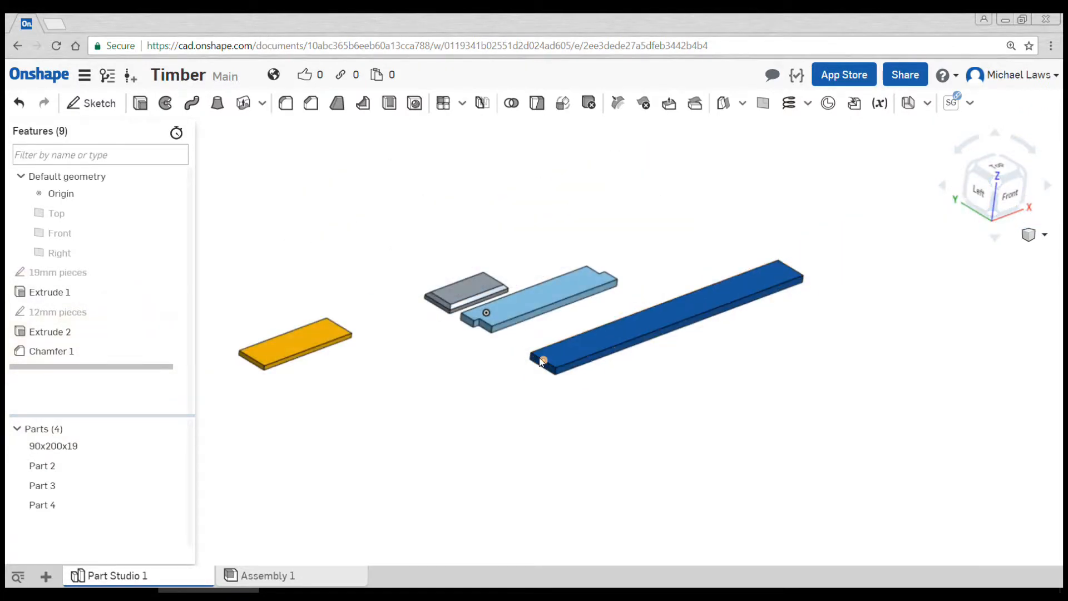
scroll(546, 355, up, 3)
scroll(570, 351, up, 2)
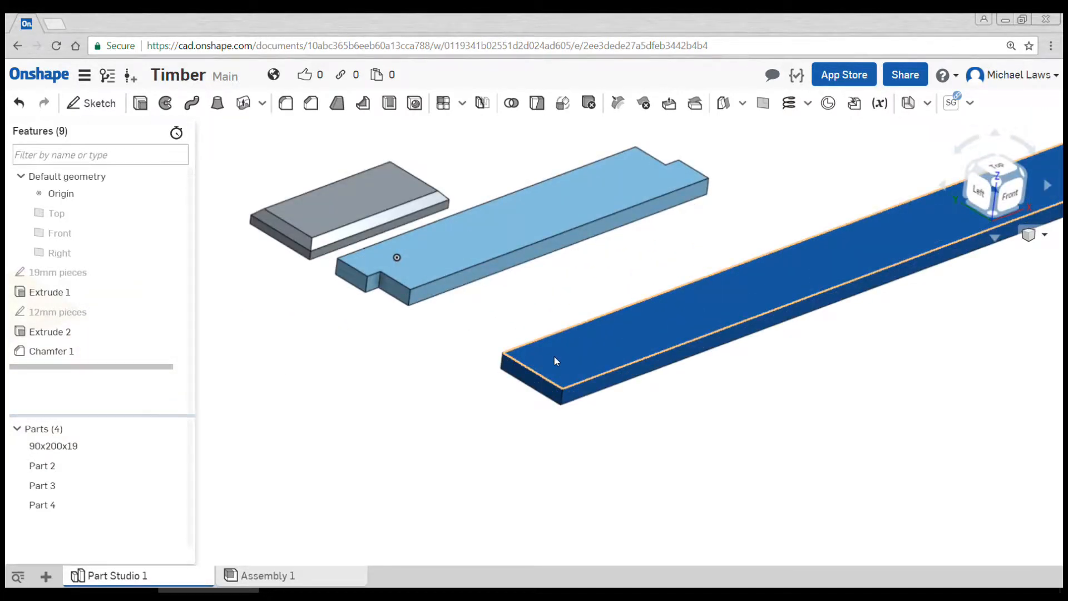
scroll(544, 368, up, 3)
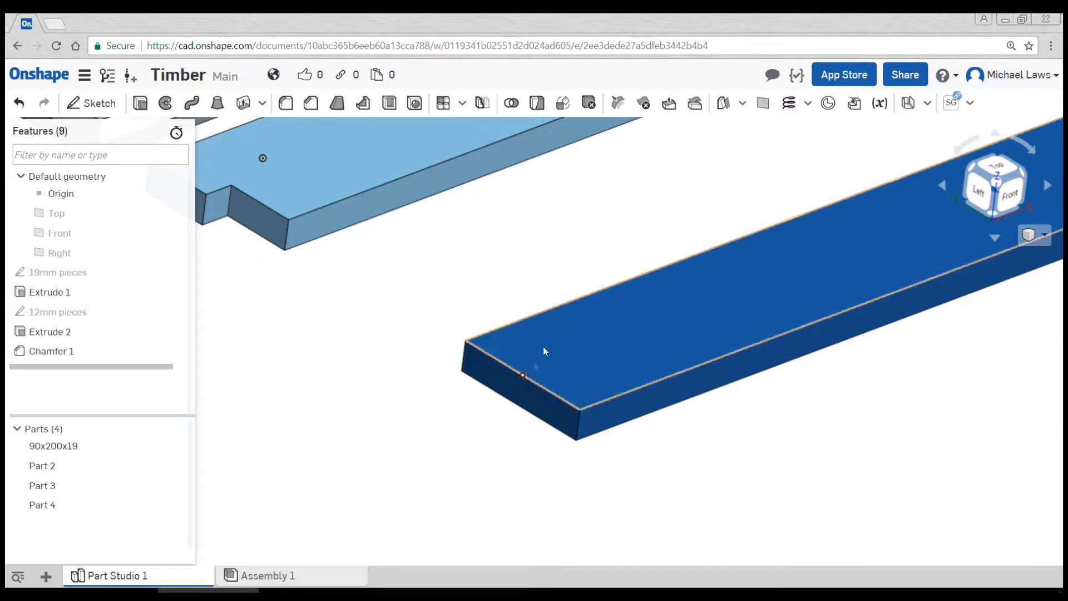
click(58, 272)
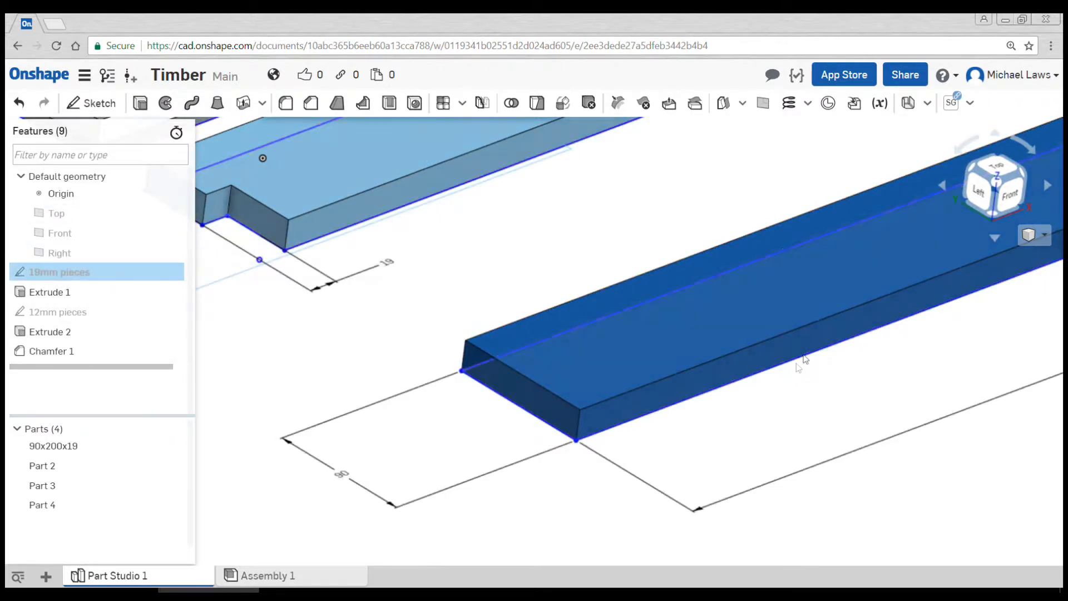
mouse_move(674, 382)
right_down()
mouse_move(632, 391)
mouse_move(644, 431)
right_up()
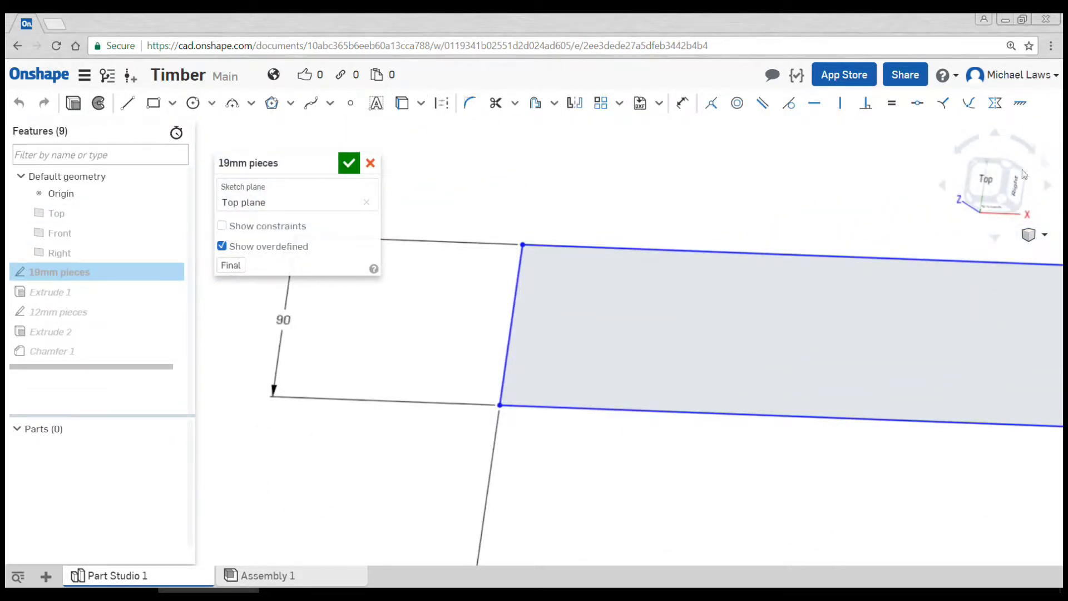
click(988, 181)
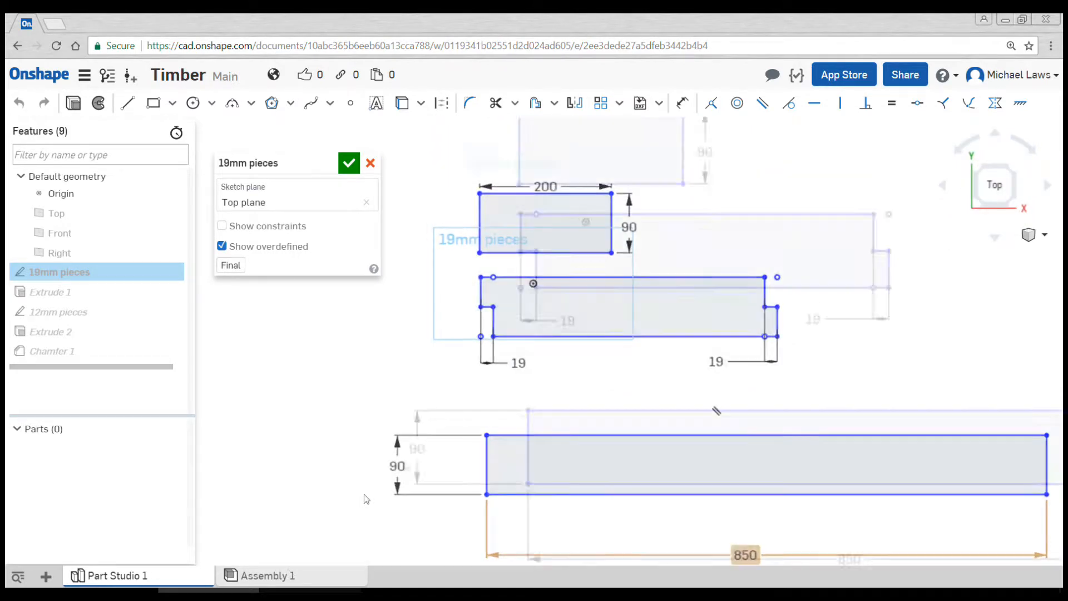
scroll(517, 463, up, 8)
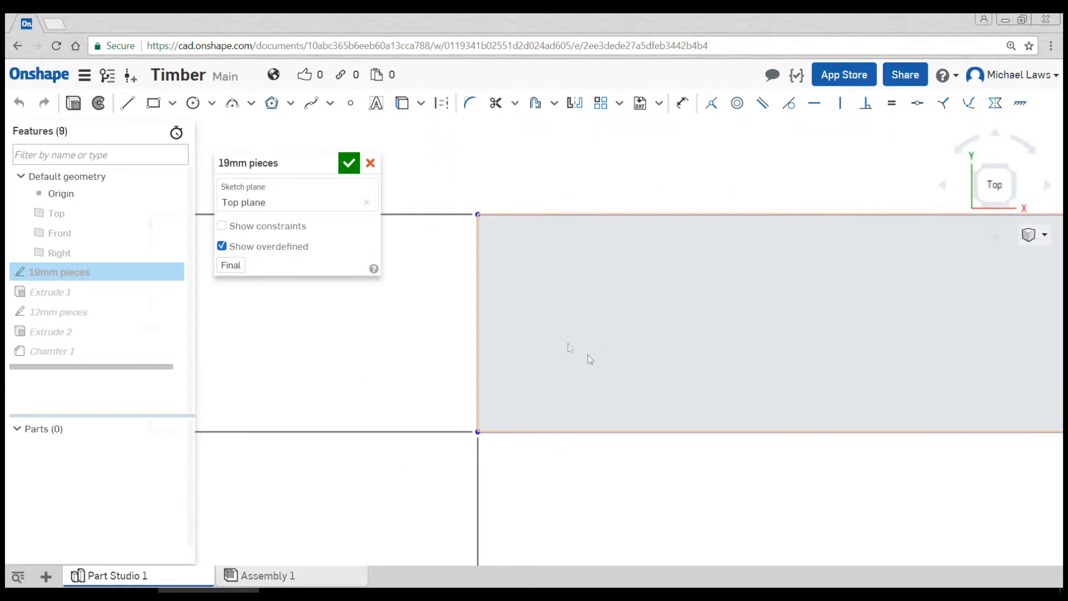
Sketch a vertical 90 mm line across the full width of the 850 mm piece, close to its left end
key(l)
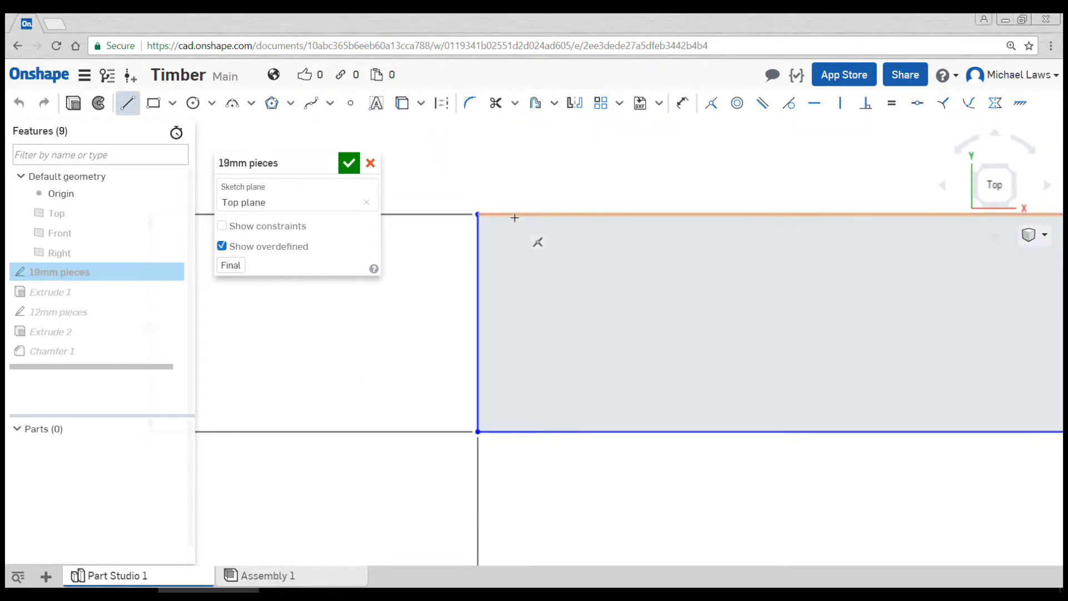
click(517, 216)
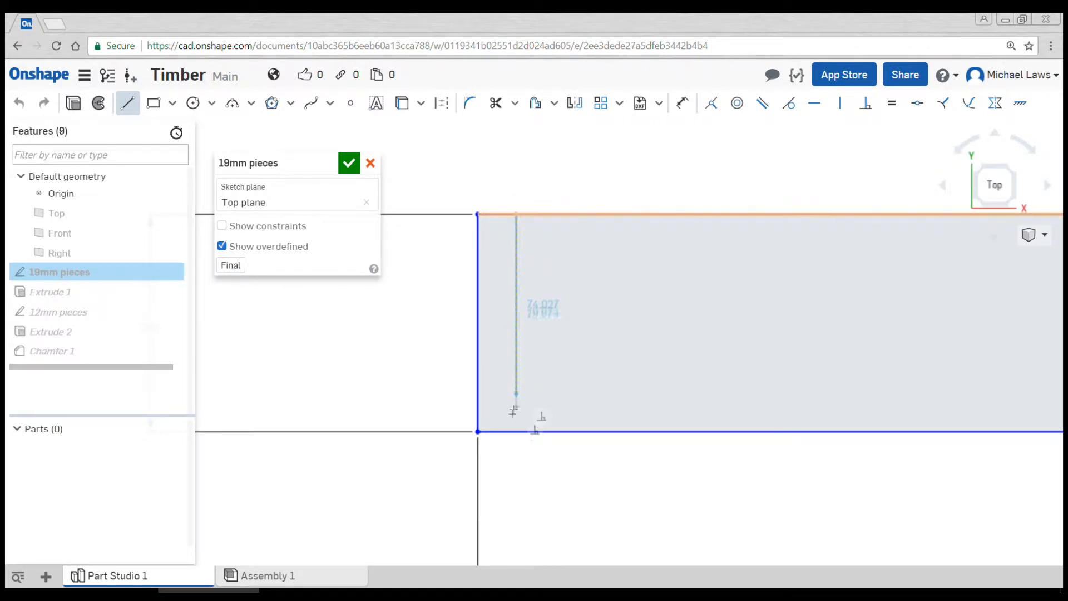
click(513, 430)
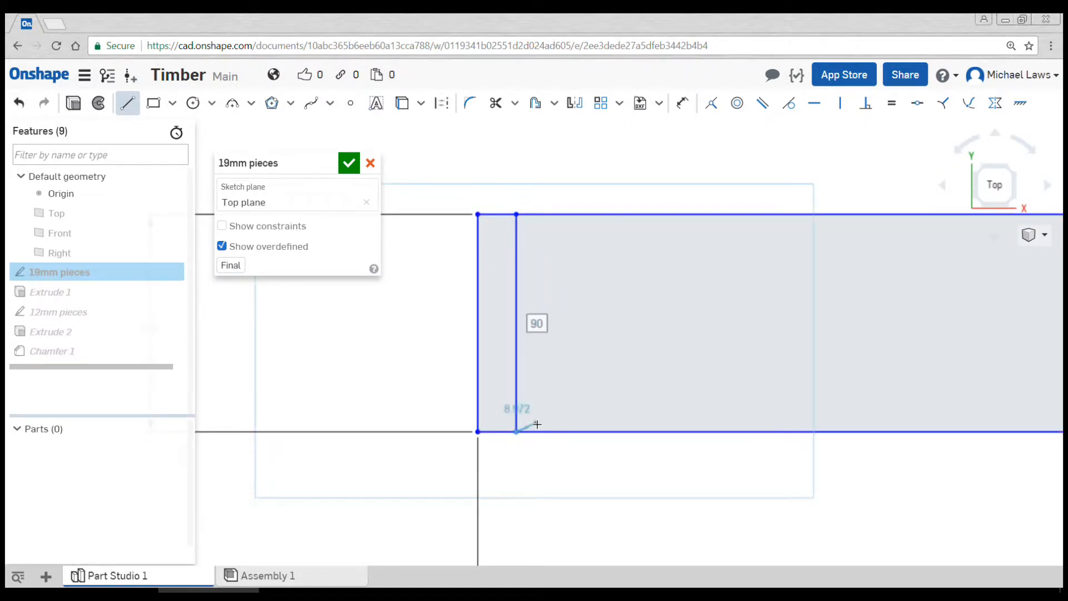
key(Escape)
Dimension the new vertical line at 19 mm from the left end of the 850 mm piece
key(d)
click(474, 251)
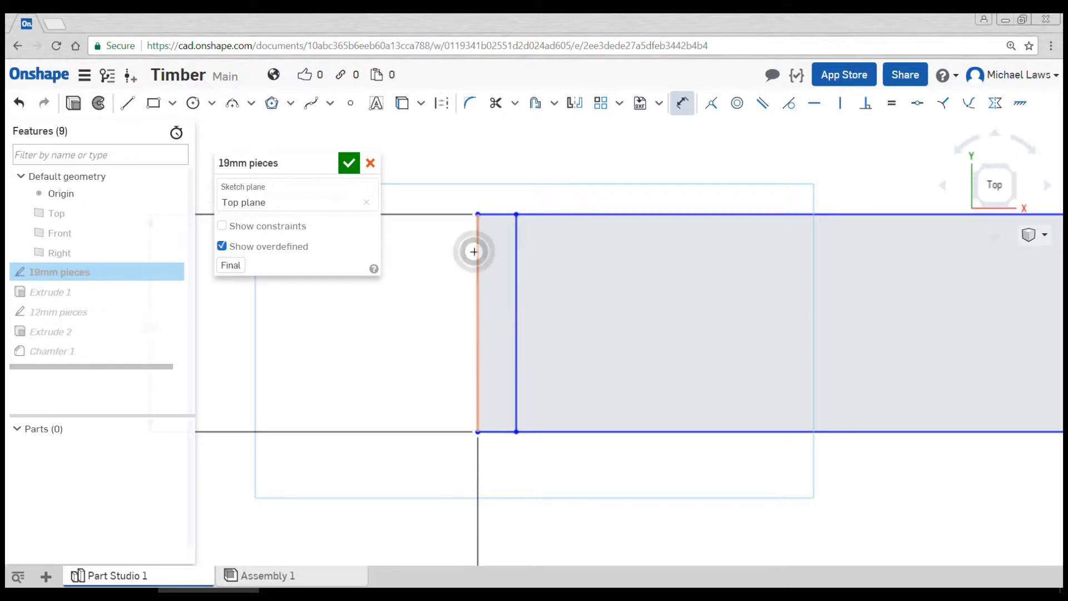
click(513, 250)
click(493, 158)
text(19)
key(Return)
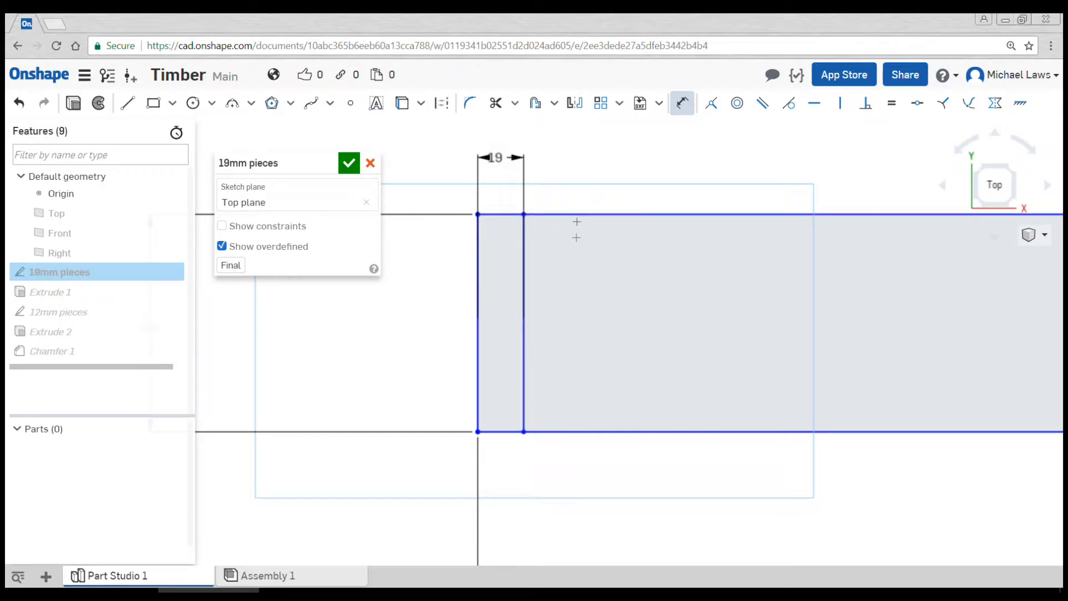
Sketch two slanted lines between the piece's left end and the inner vertical line, converging toward the inner line
key(l)
drag(478, 264, 523, 284)
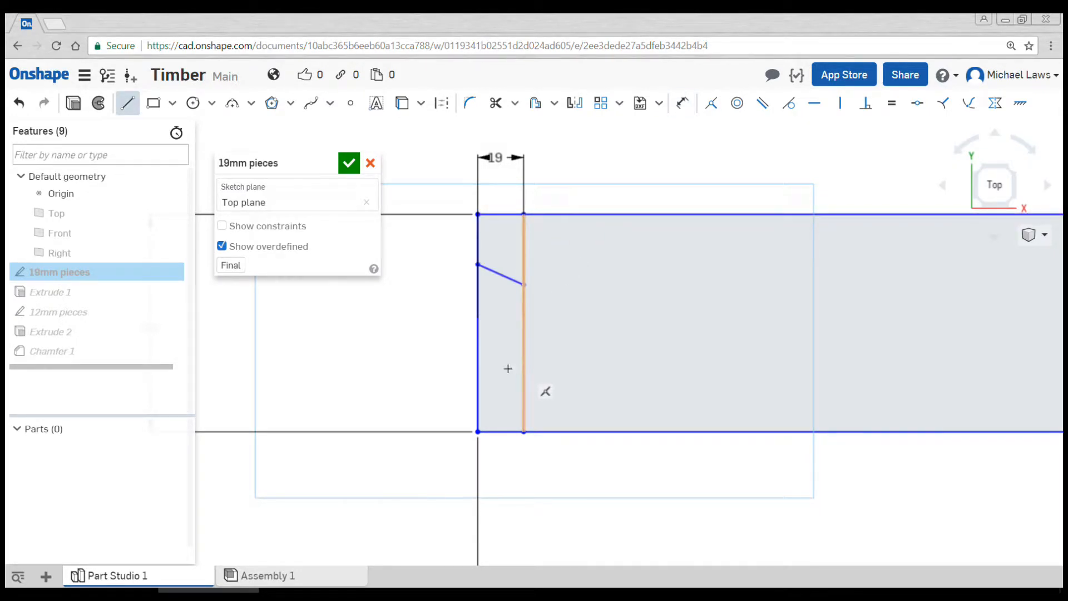
drag(523, 361, 478, 385)
key(Escape)
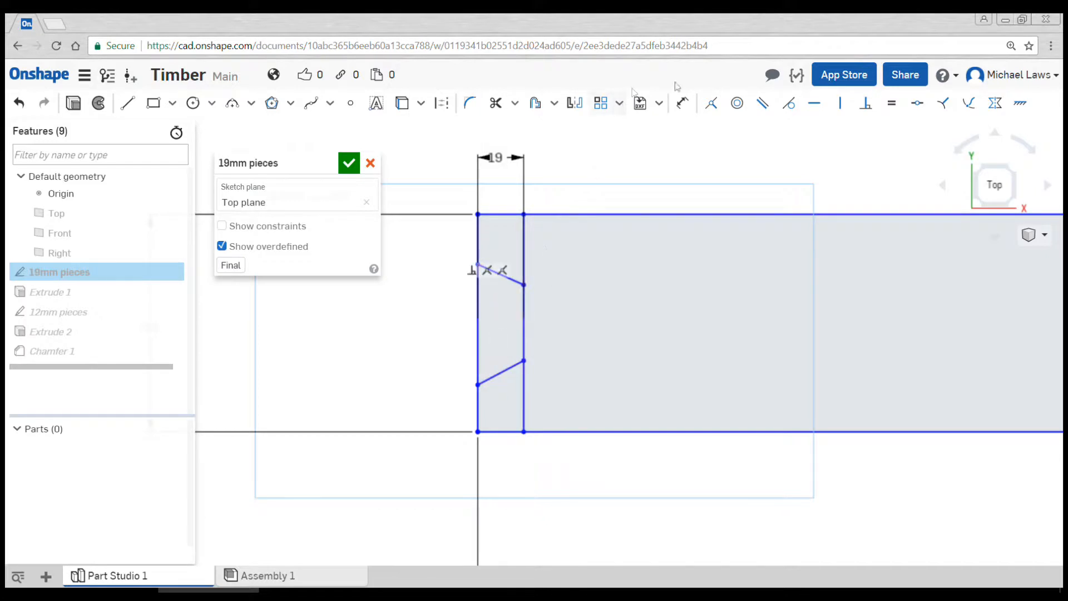
Dimension the angle between each slanted line and the inner vertical line as 60°
click(682, 103)
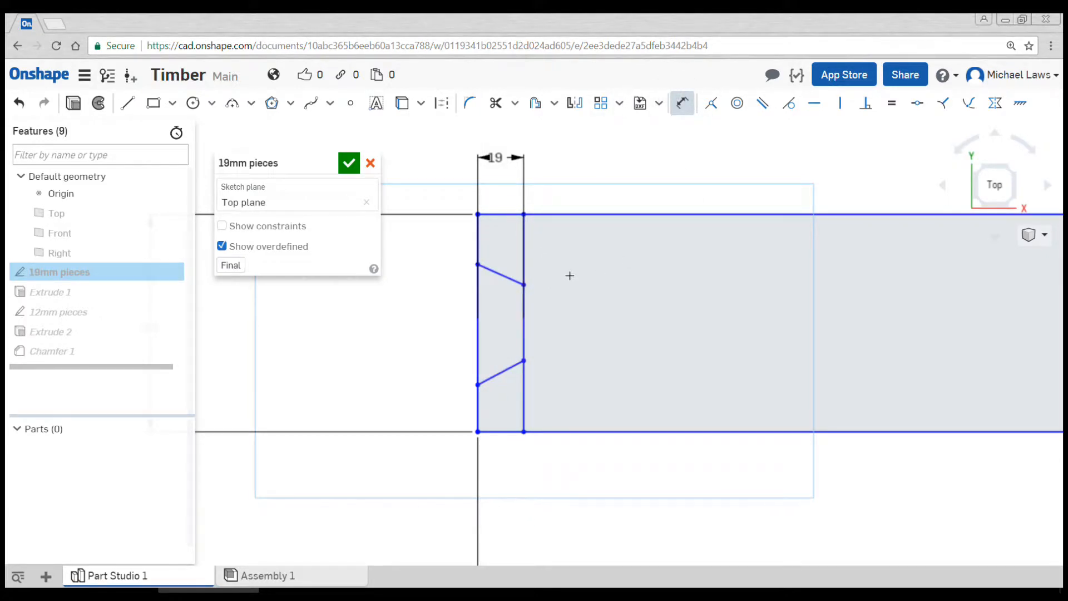
click(524, 258)
click(503, 274)
click(437, 183)
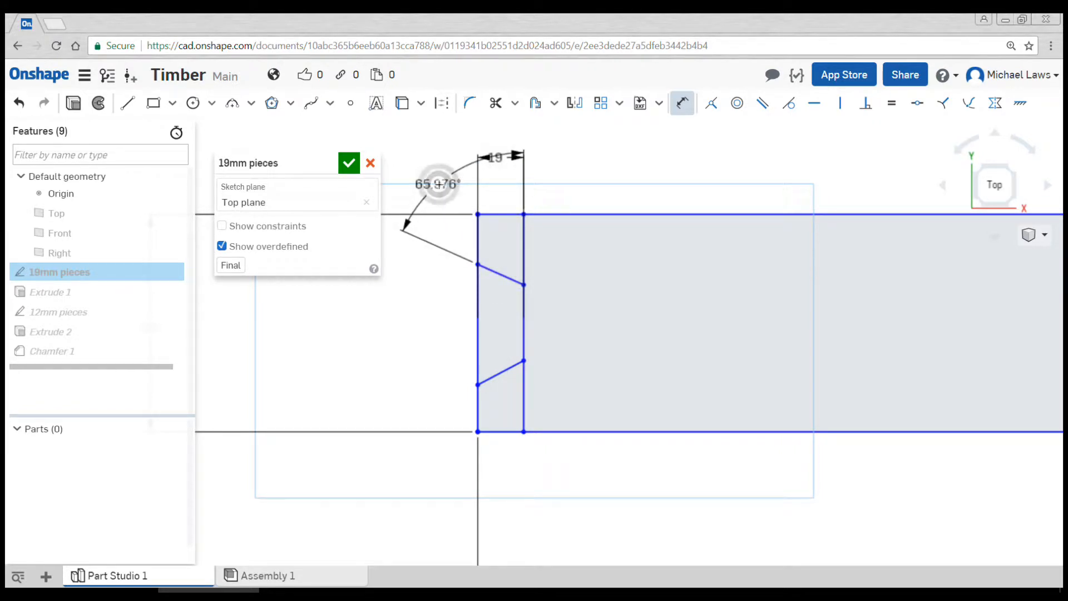
text(60)
key(Return)
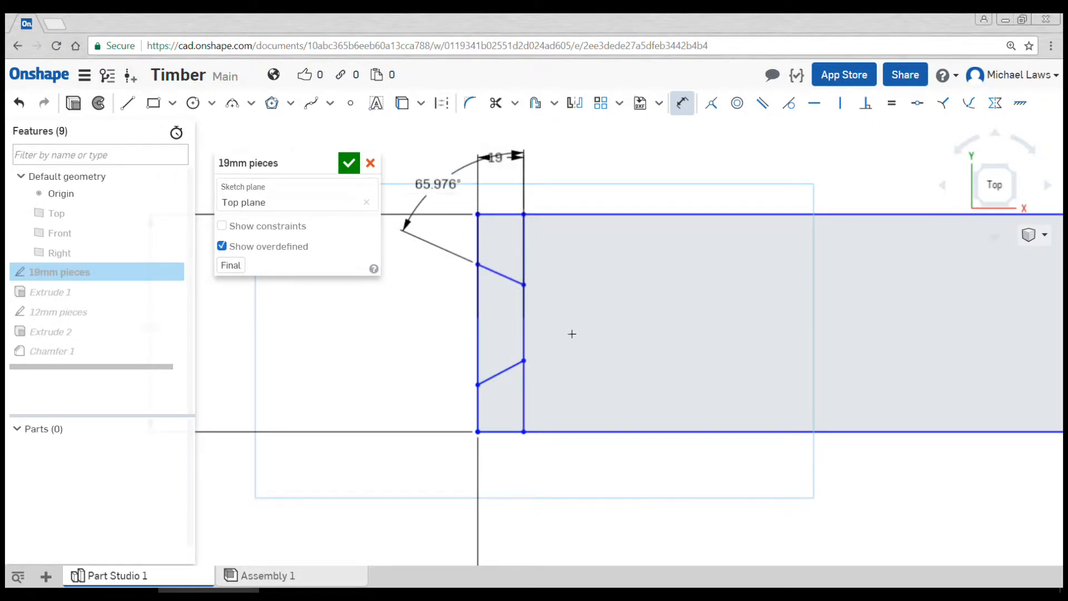
click(506, 363)
click(524, 373)
click(382, 477)
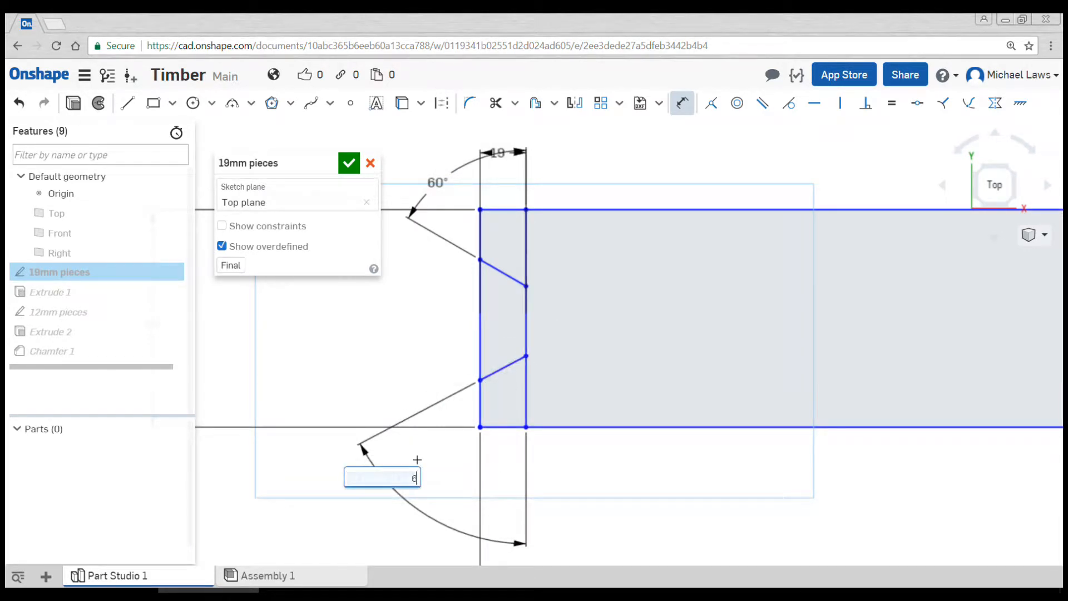
text(60)
key(Return)
Set both slanted-line angle dimensions to 120° to form a dovetail socket that widens inward
double_click(439, 184)
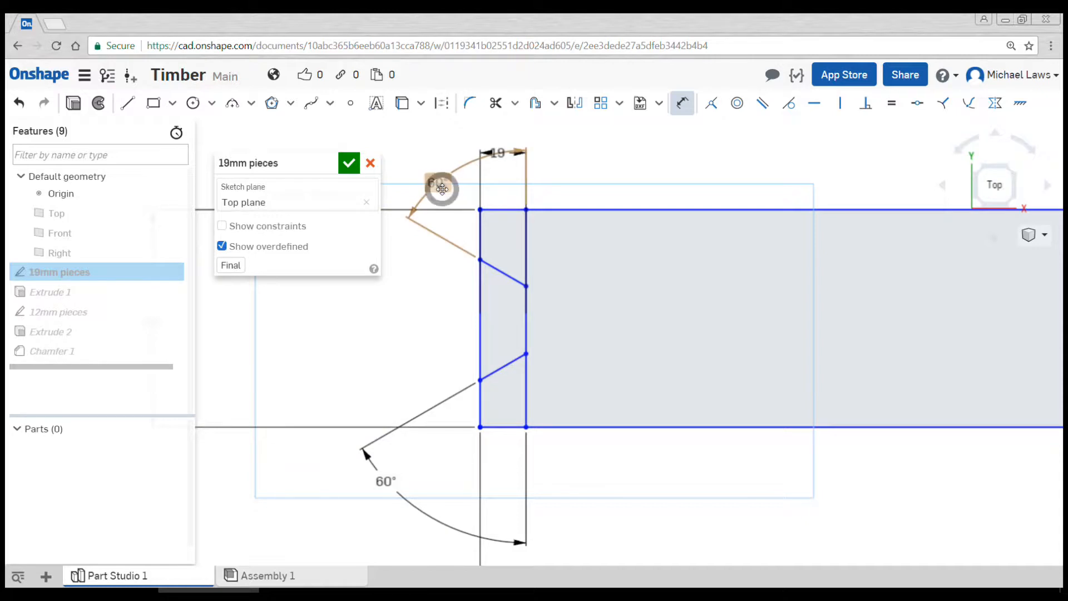
text(120)
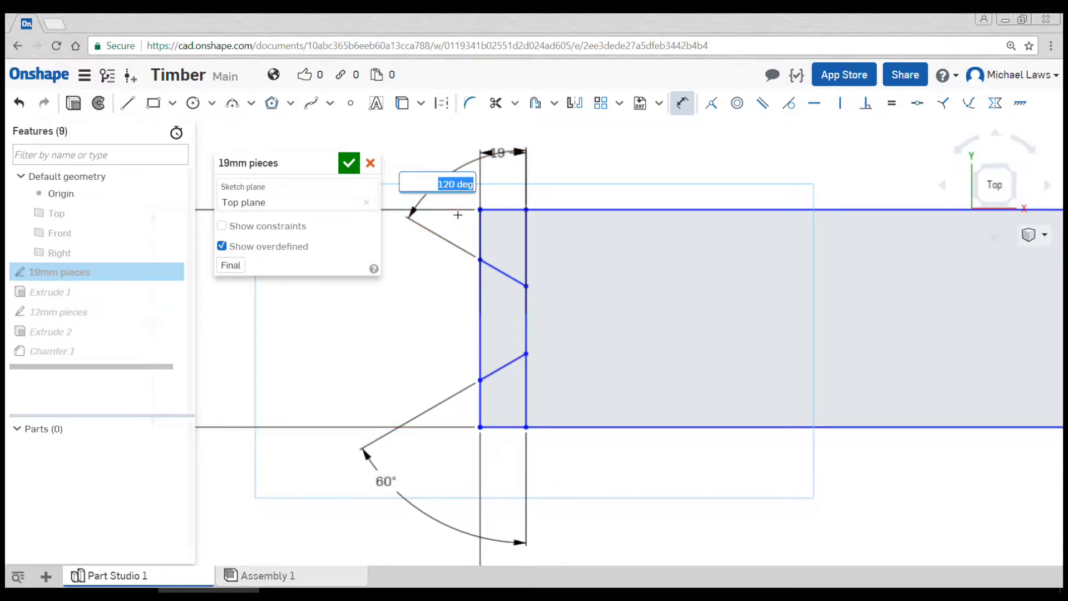
key(Return)
double_click(386, 483)
text(120)
key(Return)
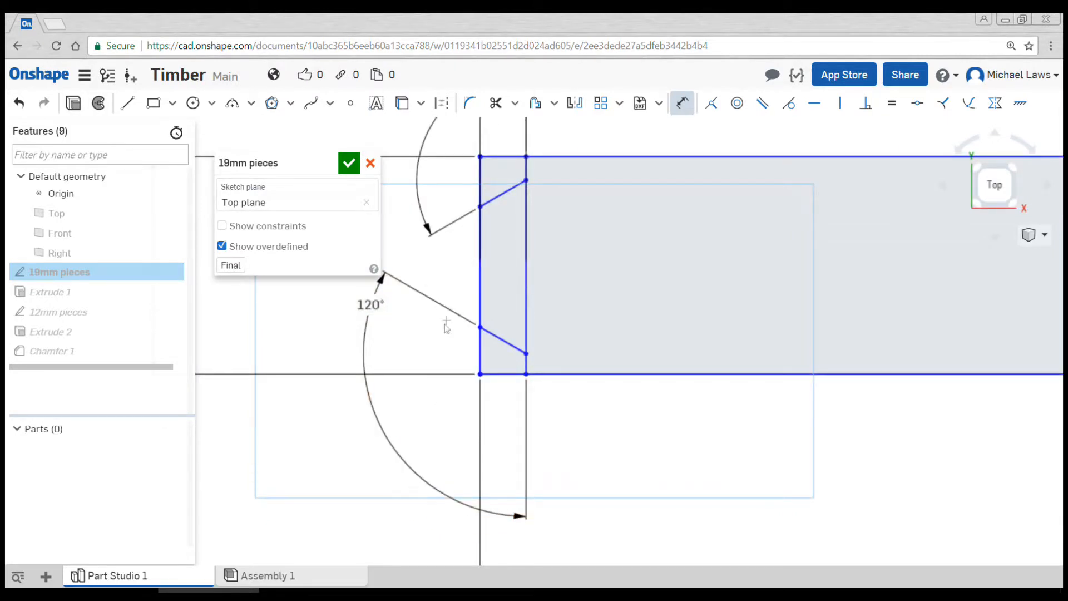
Trim the end edge between the slanted lines and the short upper and lower pieces of the inner vertical line
scroll(446, 328, down, 2)
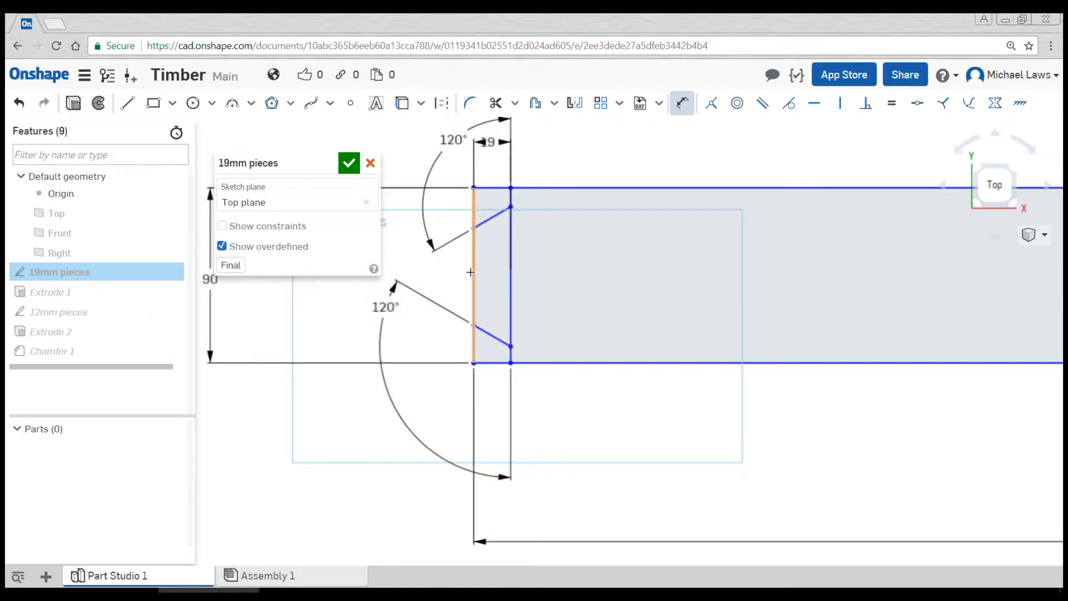
scroll(525, 314, up, 2)
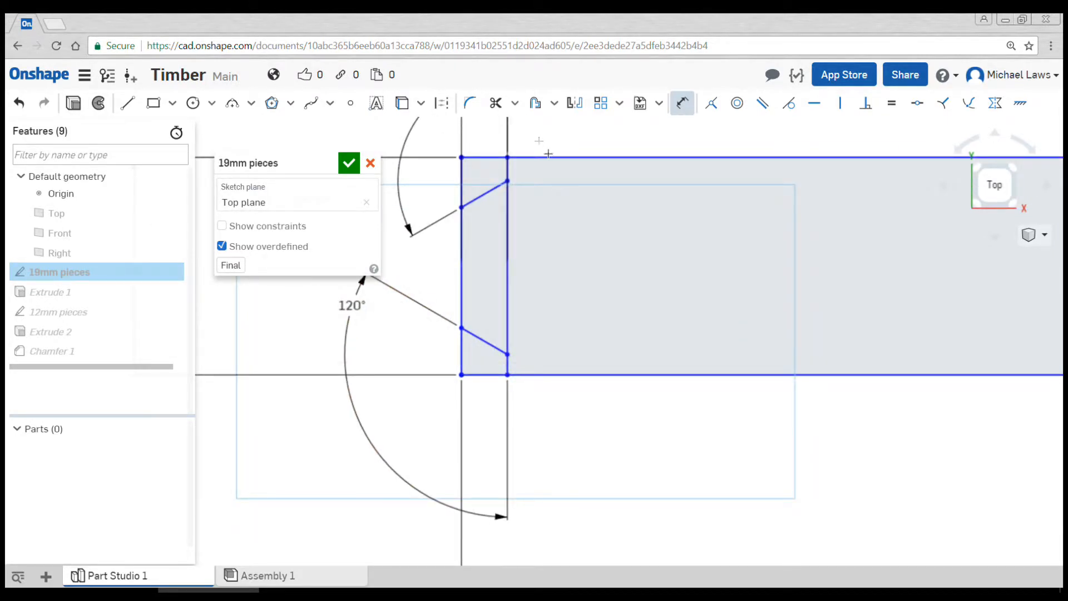
click(495, 103)
click(461, 268)
click(508, 169)
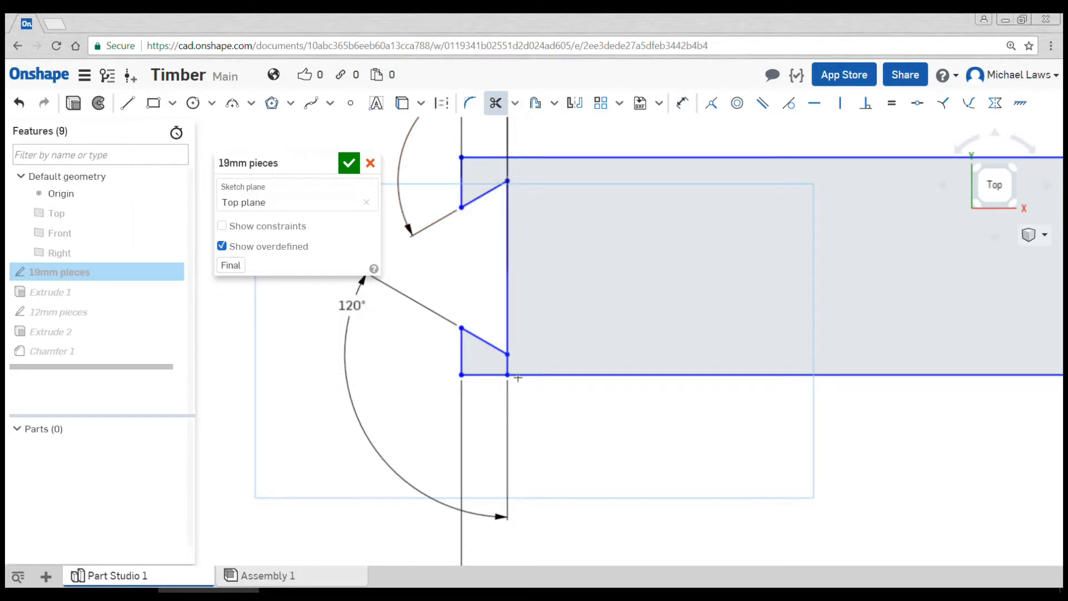
click(506, 365)
Apply an Equal constraint to the two short end edges above and below the dovetail opening
middle_drag(610, 310, 558, 370)
scroll(559, 370, down, 2)
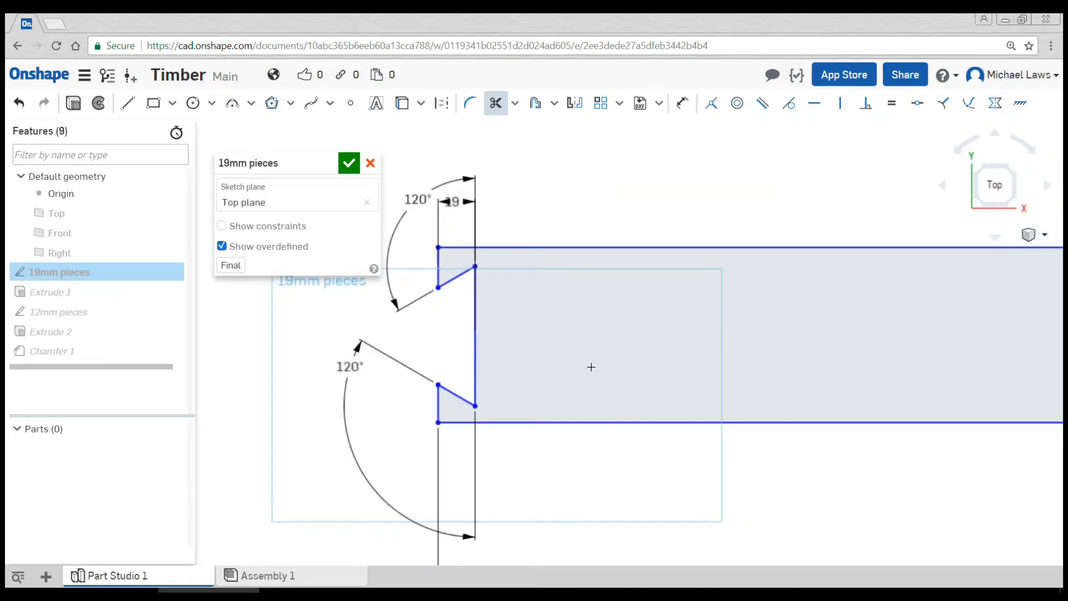
click(893, 106)
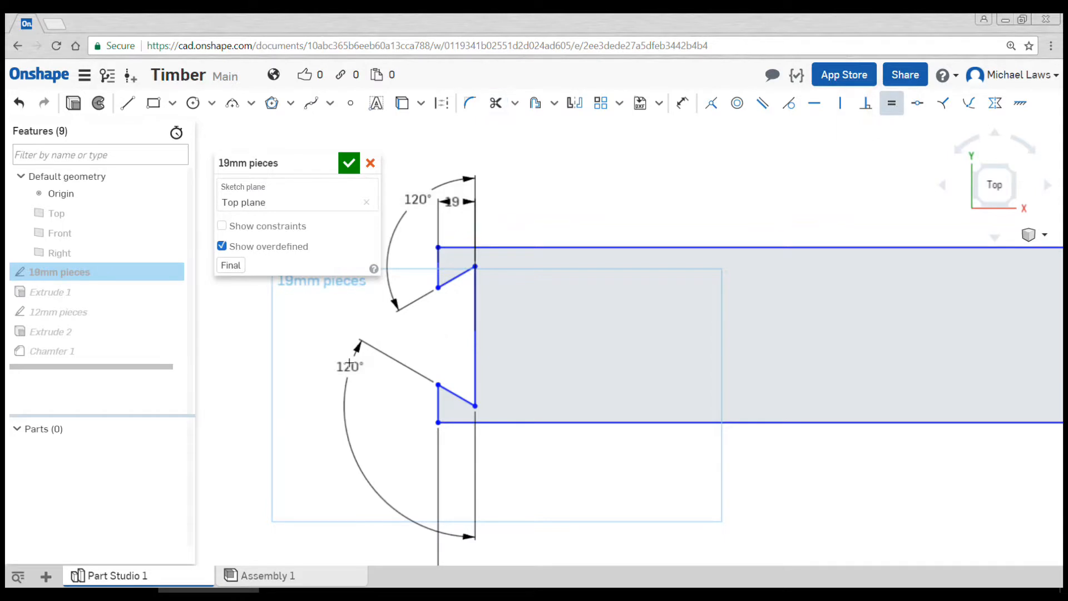
click(439, 264)
click(440, 396)
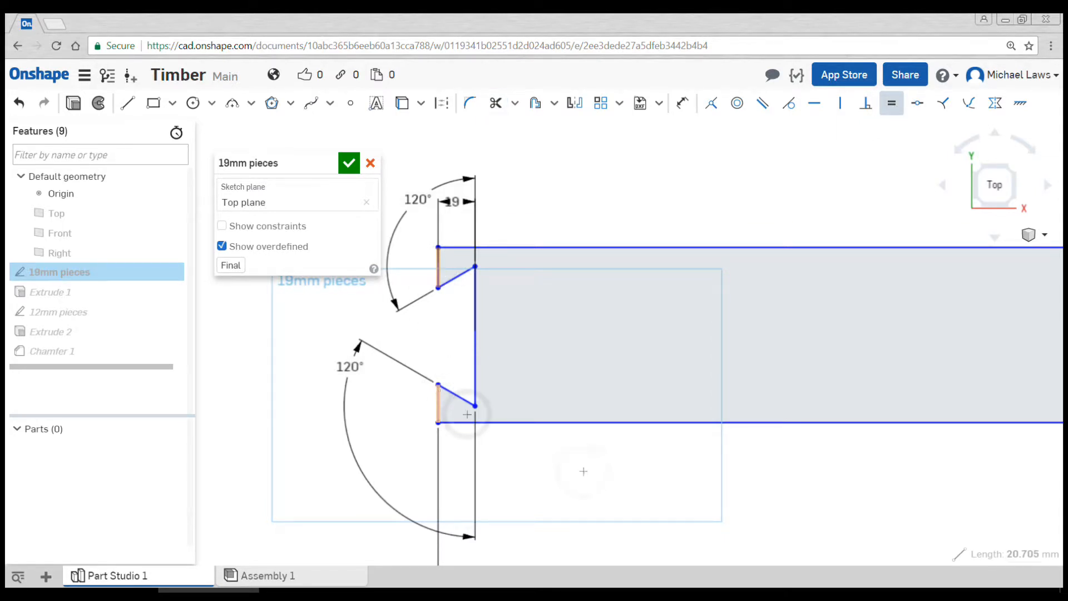
scroll(551, 317, down, 5)
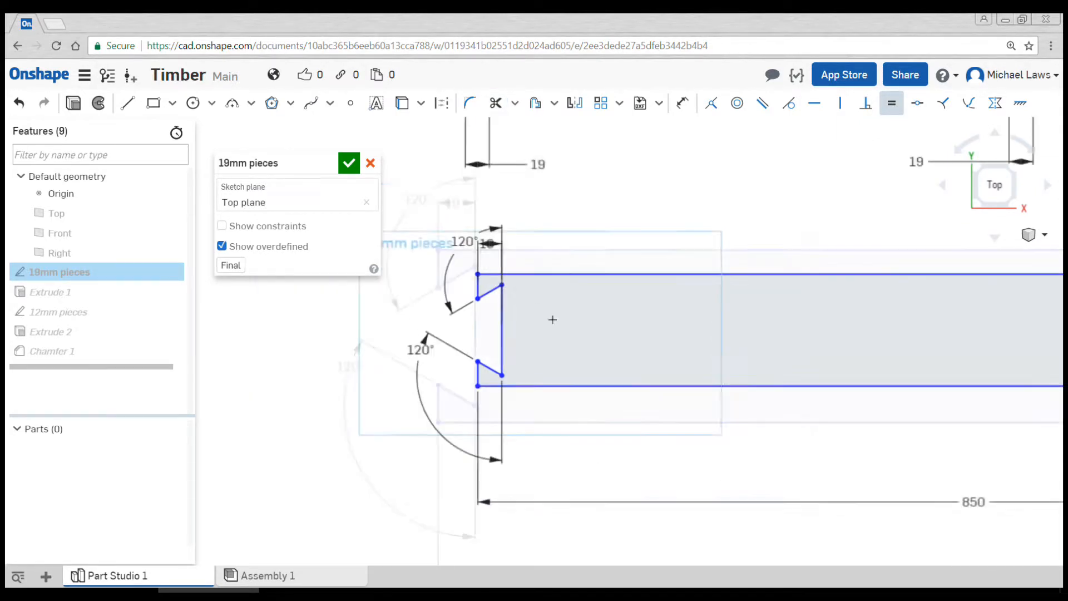
Dimension the width of the 850 mm piece between its long edges as 90 mm
scroll(632, 330, up, 2)
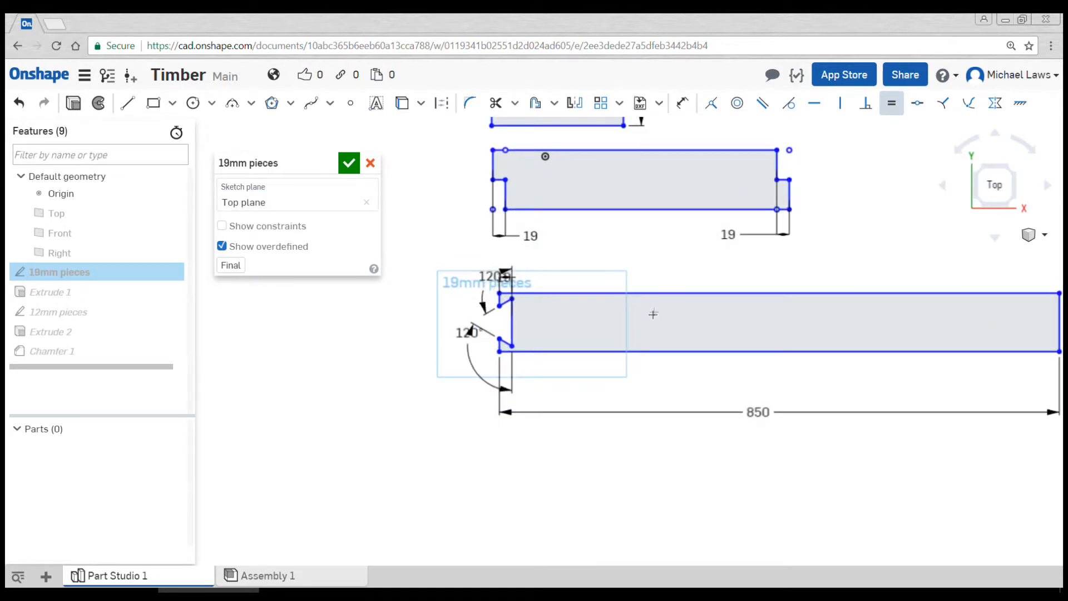
key(d)
click(545, 293)
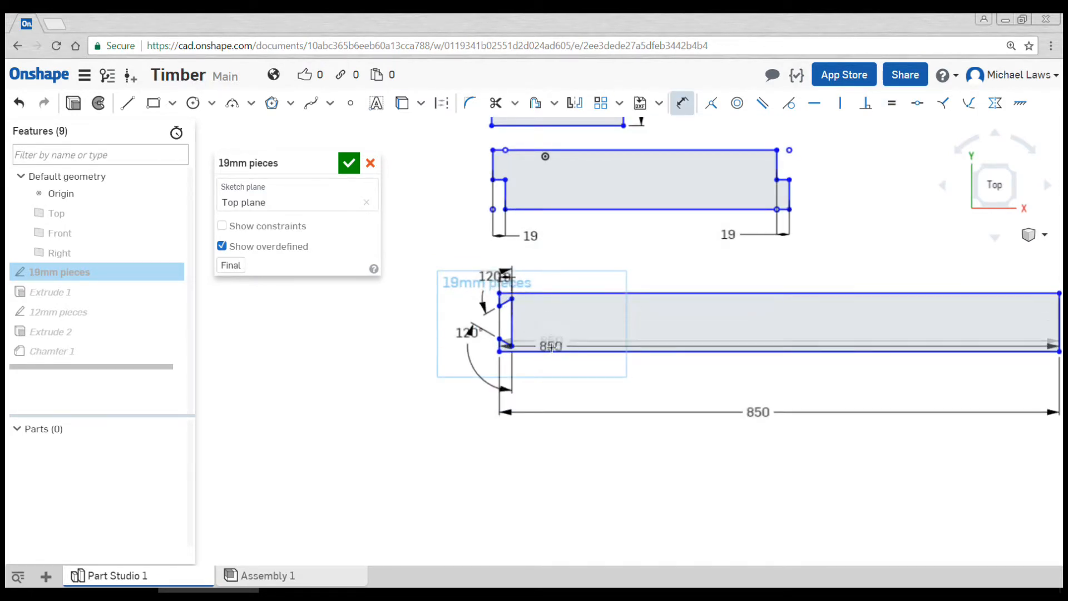
click(527, 350)
click(386, 324)
text(90)
key(Return)
Narrow the dovetail opening, dimension the upper short end edge as 30 mm, and finish the 19mm pieces sketch
scroll(508, 326, up, 3)
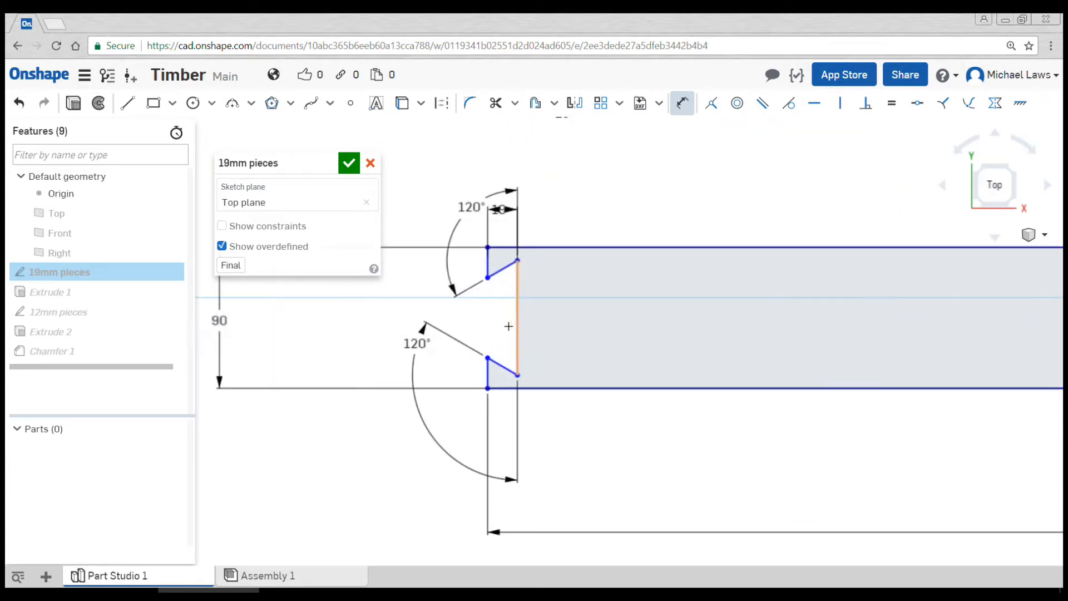
key(Escape)
mouse_move(487, 278)
mouse_down()
mouse_move(490, 299)
mouse_move(519, 280)
mouse_move(489, 286)
mouse_move(484, 273)
mouse_up()
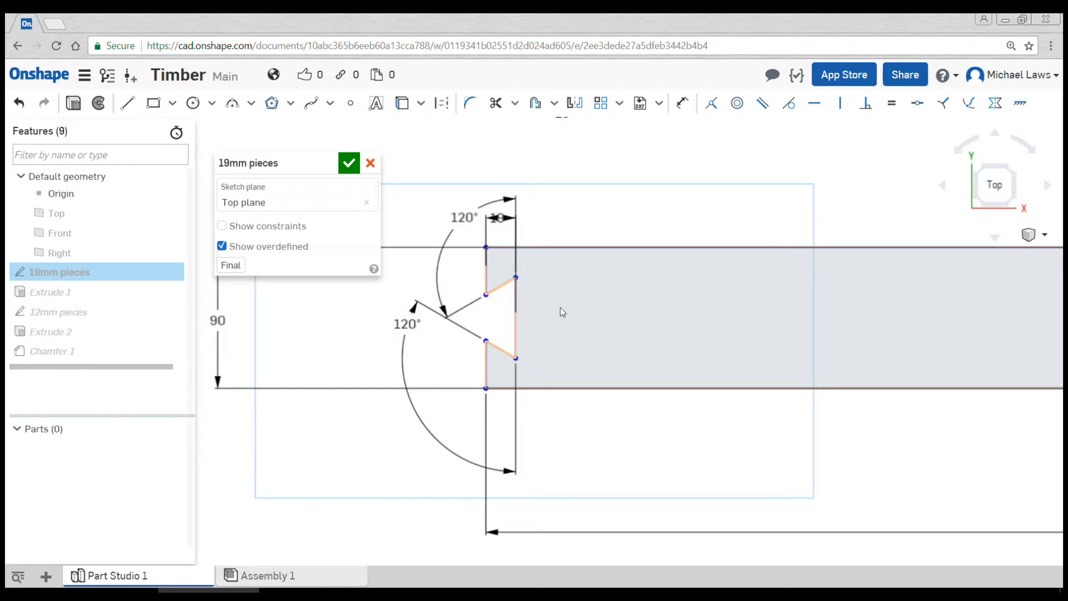
key(d)
click(488, 274)
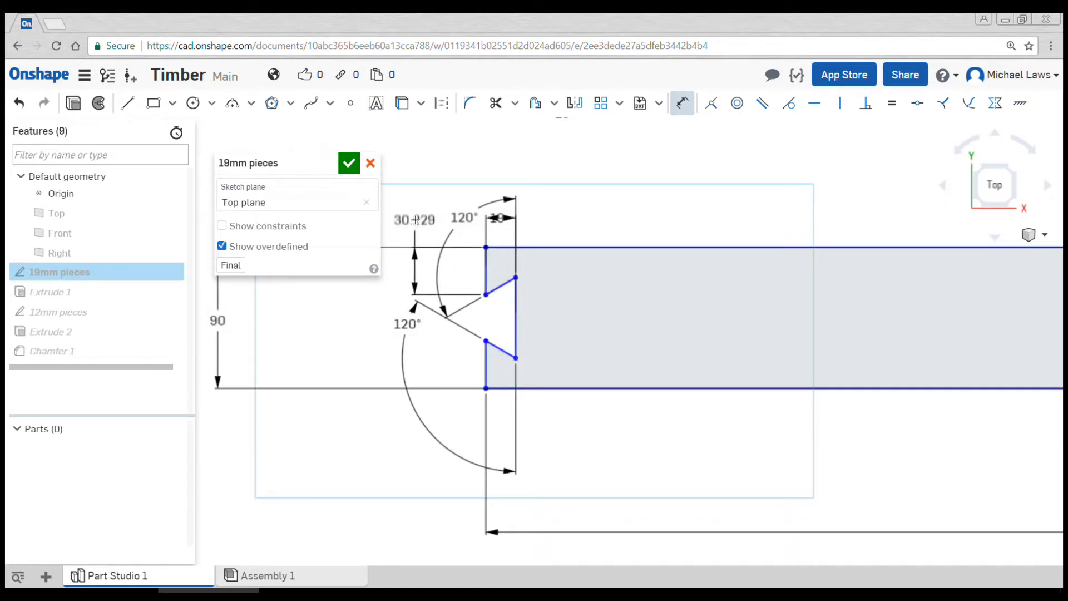
click(415, 220)
text(30)
key(Return)
scroll(567, 344, down, 3)
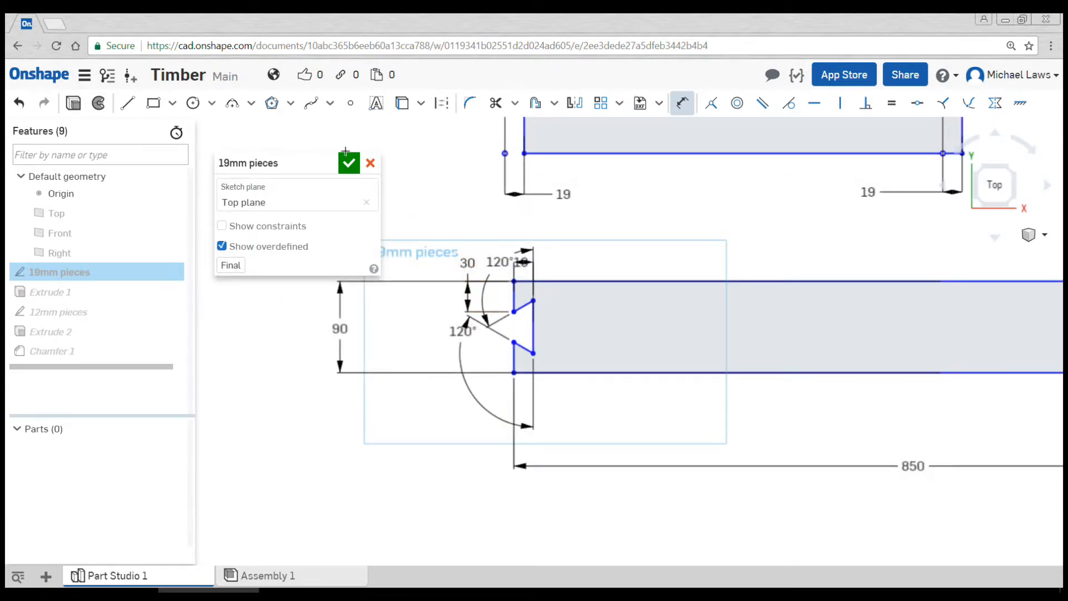
click(354, 167)
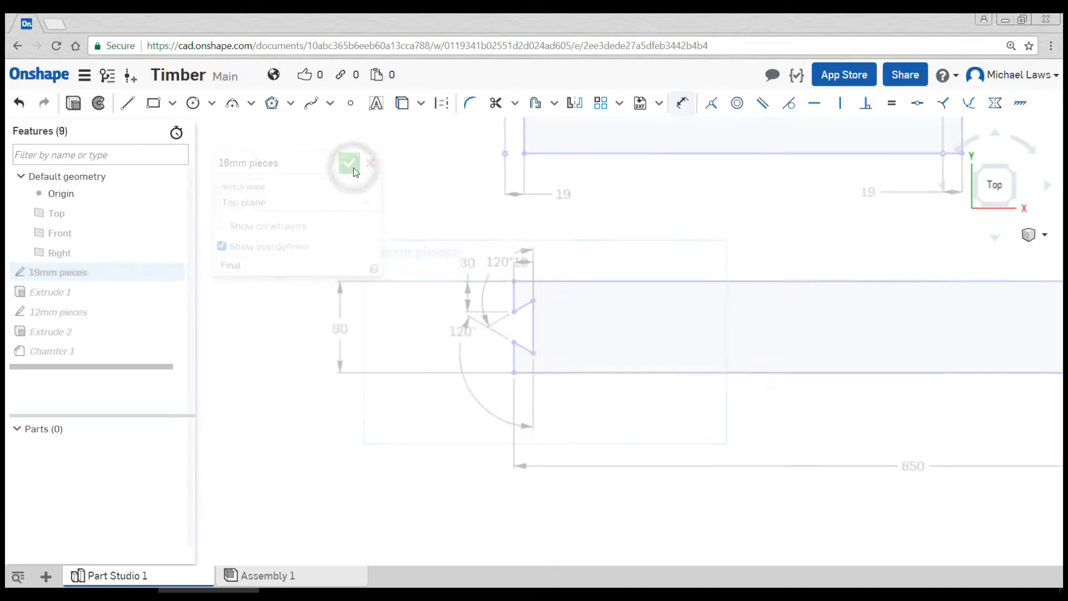
Start a new sketch on the plain end face of the 850 mm piece, opposite the dovetail socket
middle_drag(804, 420, 436, 426)
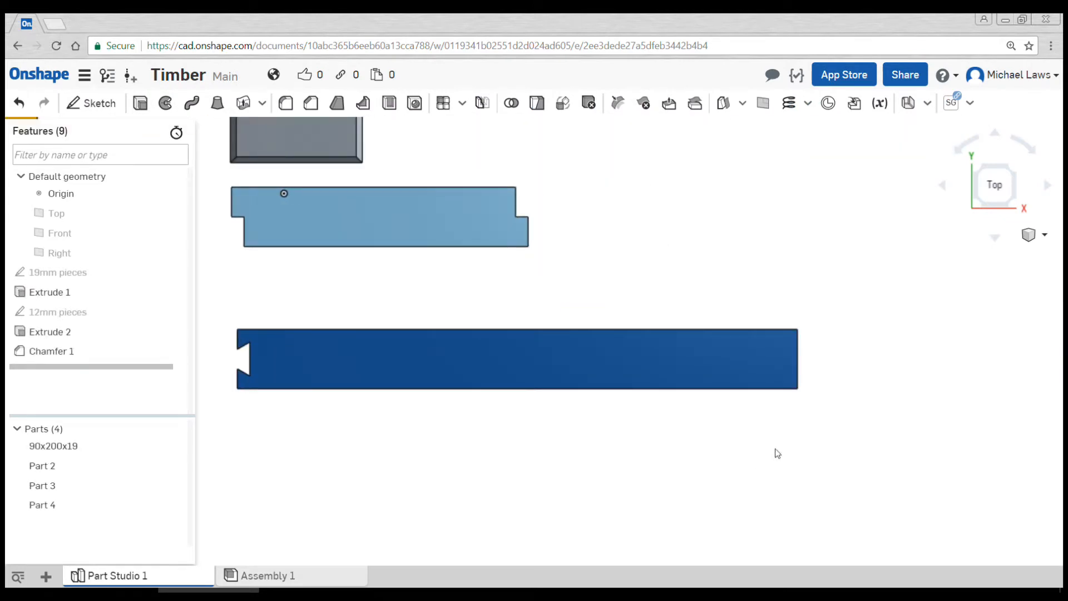
right_drag(793, 429, 707, 359)
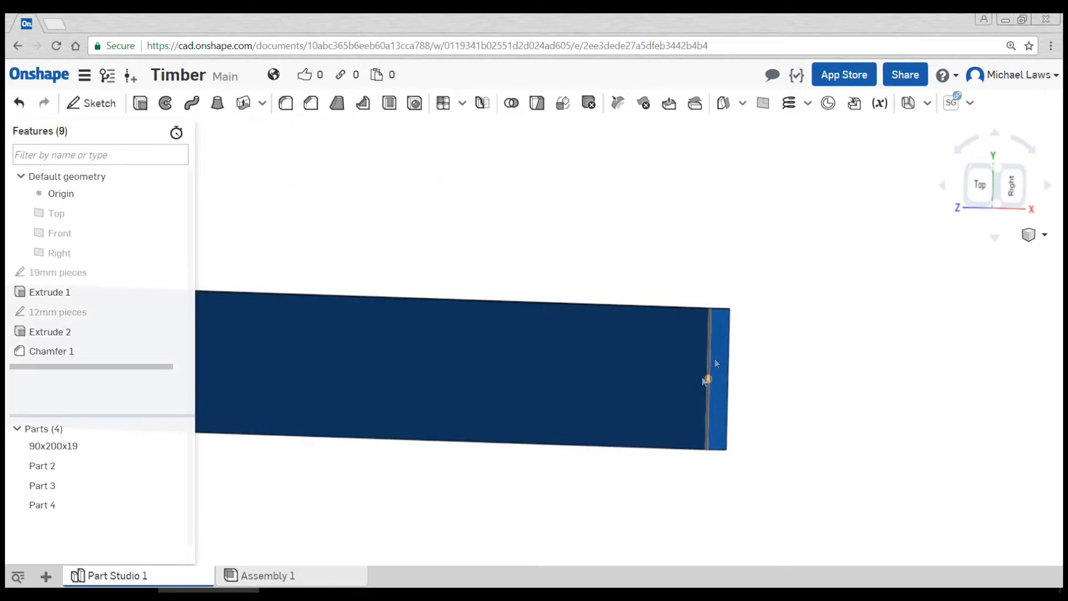
click(98, 101)
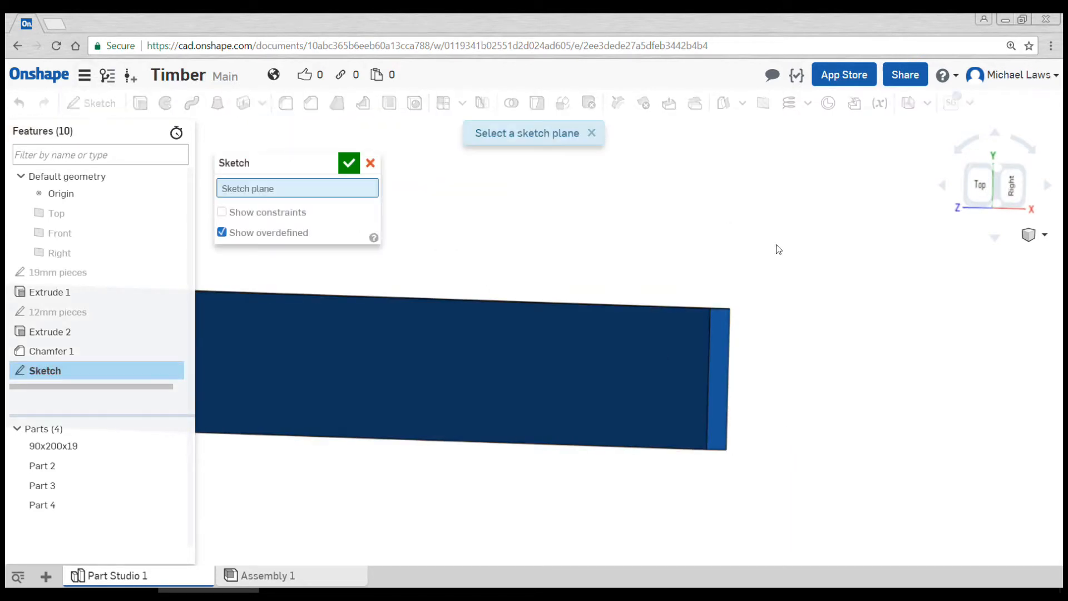
click(721, 347)
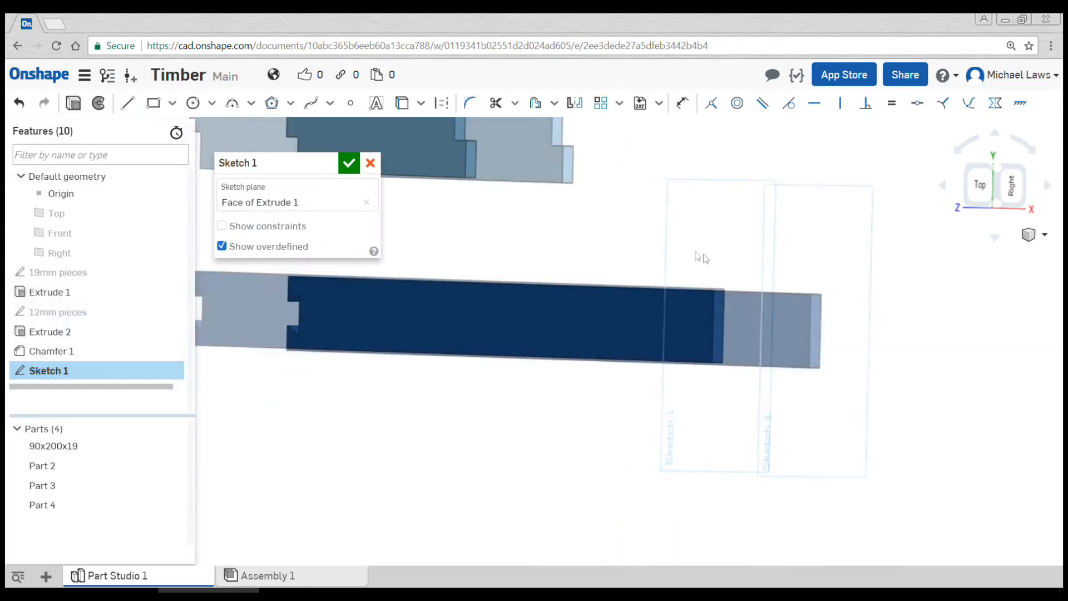
Project the four corner edges of the dovetail socket onto the end-face sketch as reference points
click(404, 104)
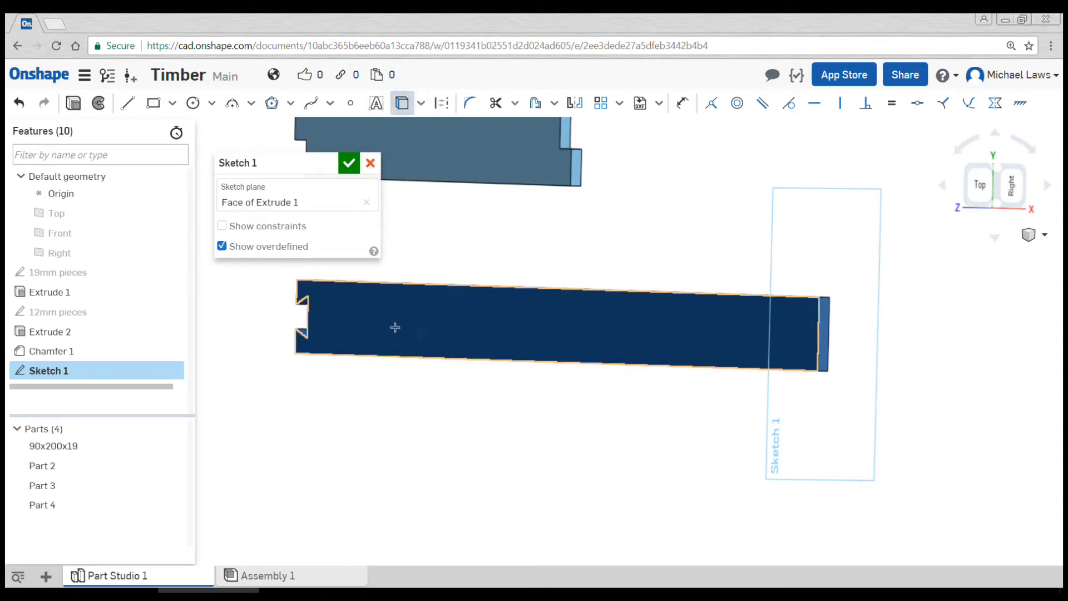
click(314, 297)
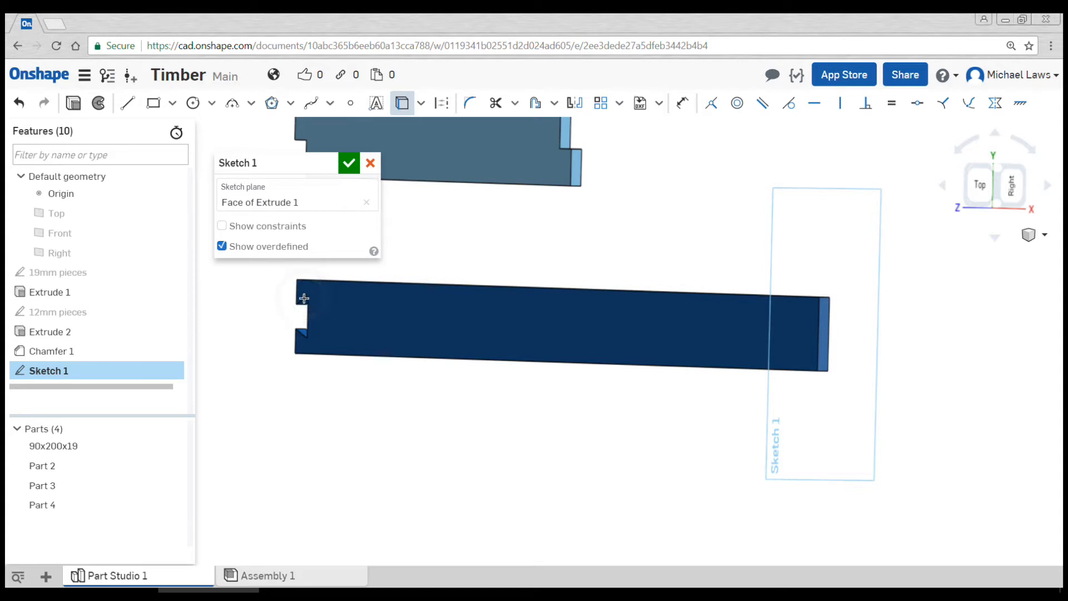
click(295, 305)
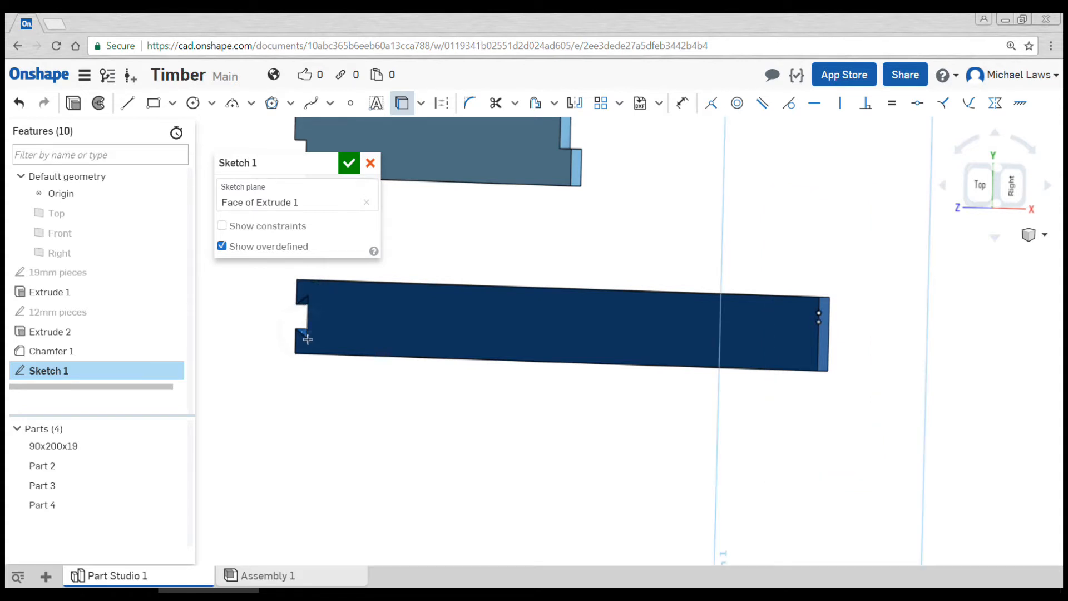
click(307, 339)
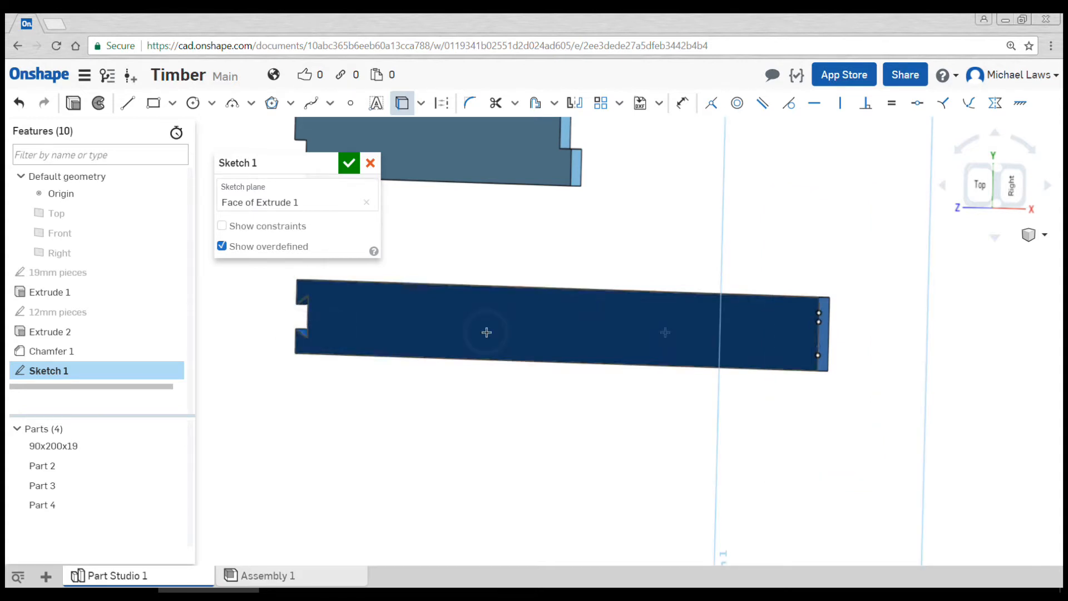
scroll(717, 363, up, 6)
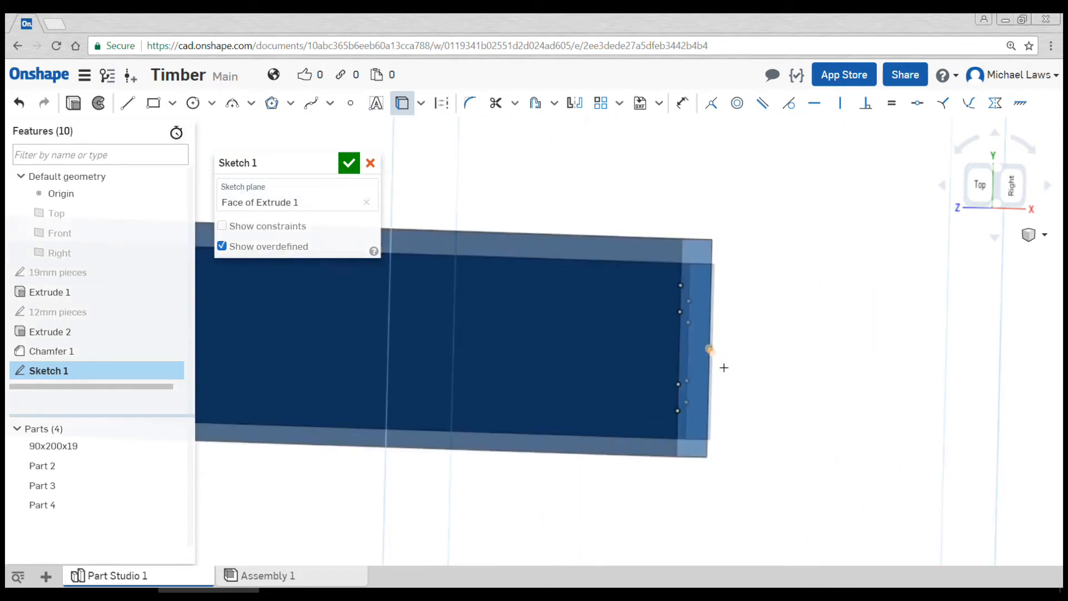
right_drag(746, 375, 770, 376)
click(744, 321)
click(807, 343)
right_drag(807, 343, 776, 356)
Draw the upper waste profile on the end face, slanting from the upper inner reference point to the far edge and closing around the corner
key(l)
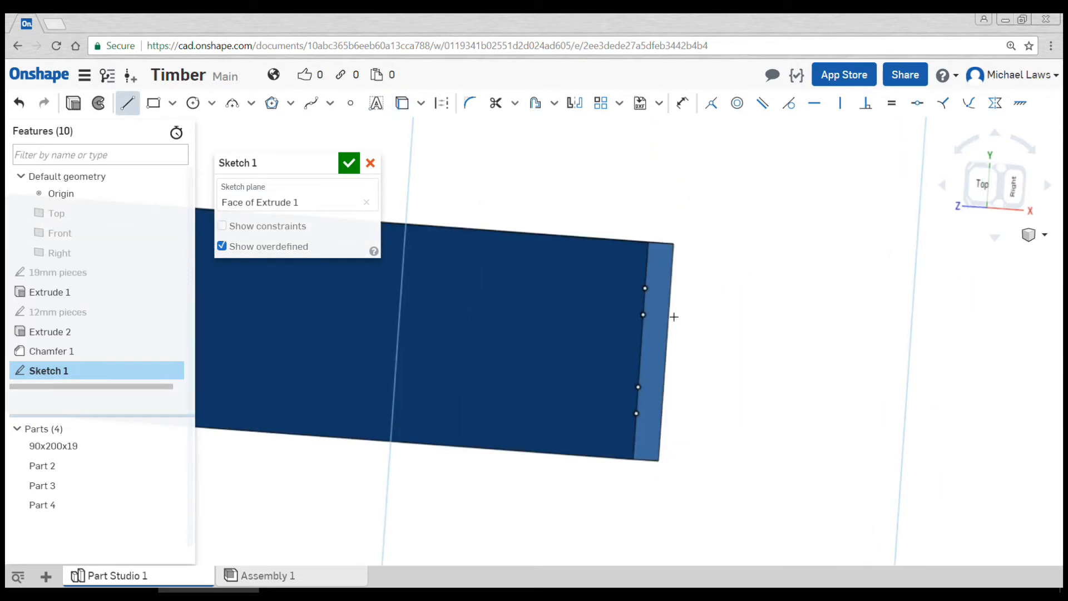
click(644, 315)
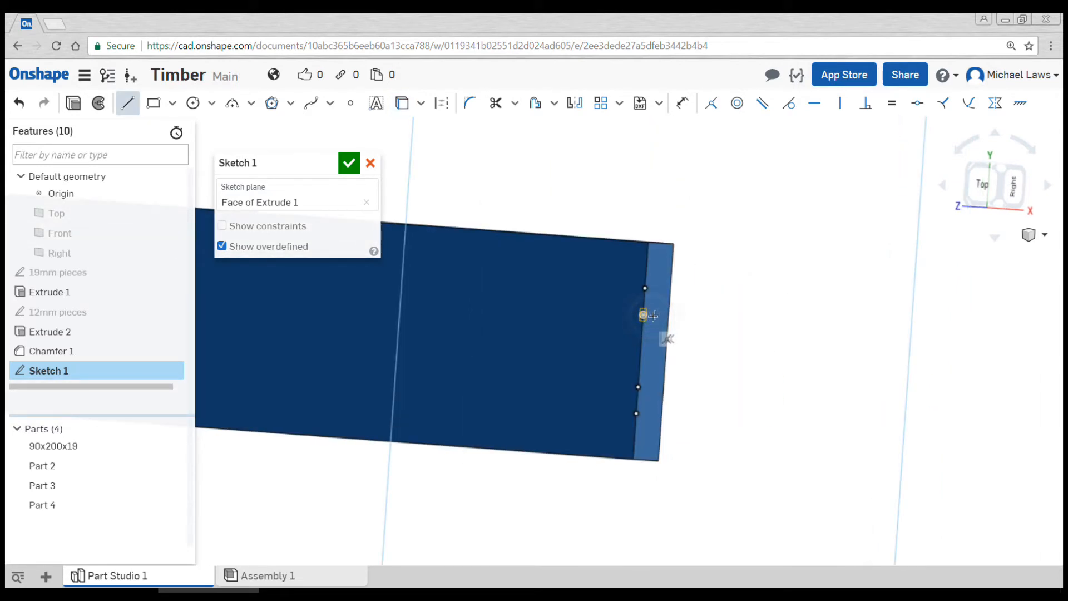
click(670, 289)
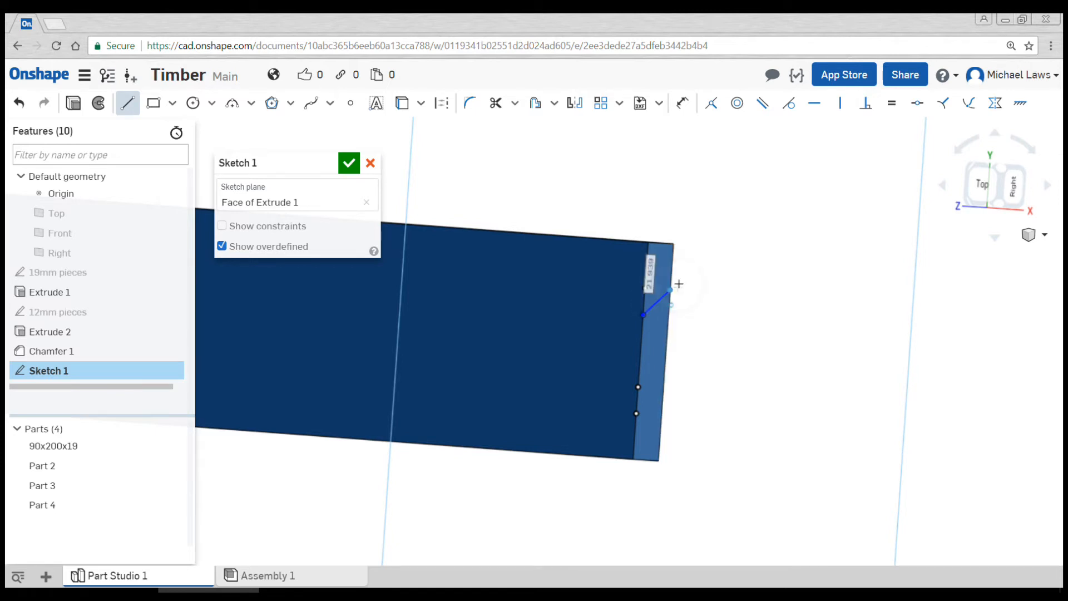
click(673, 240)
click(650, 242)
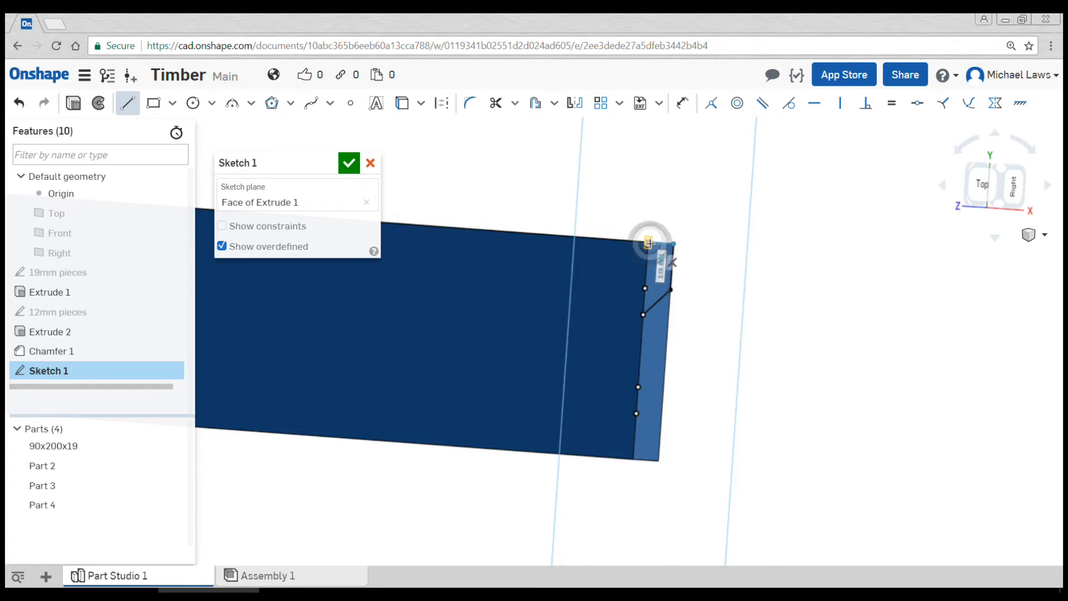
click(644, 314)
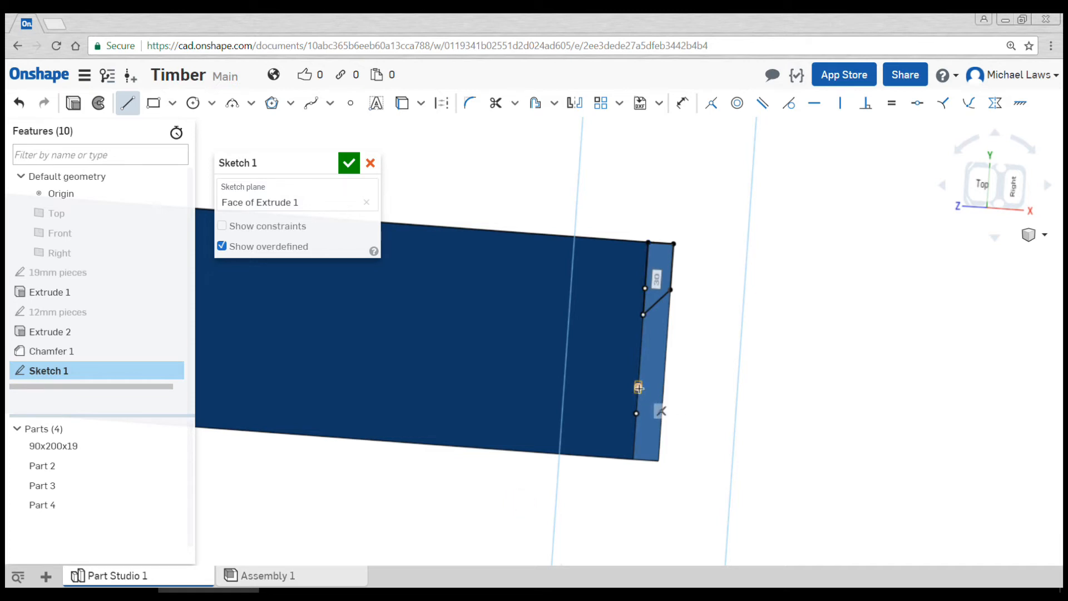
Draw the matching lower waste profile from the lower inner reference point around the lower corner, and finish the sketch
click(638, 388)
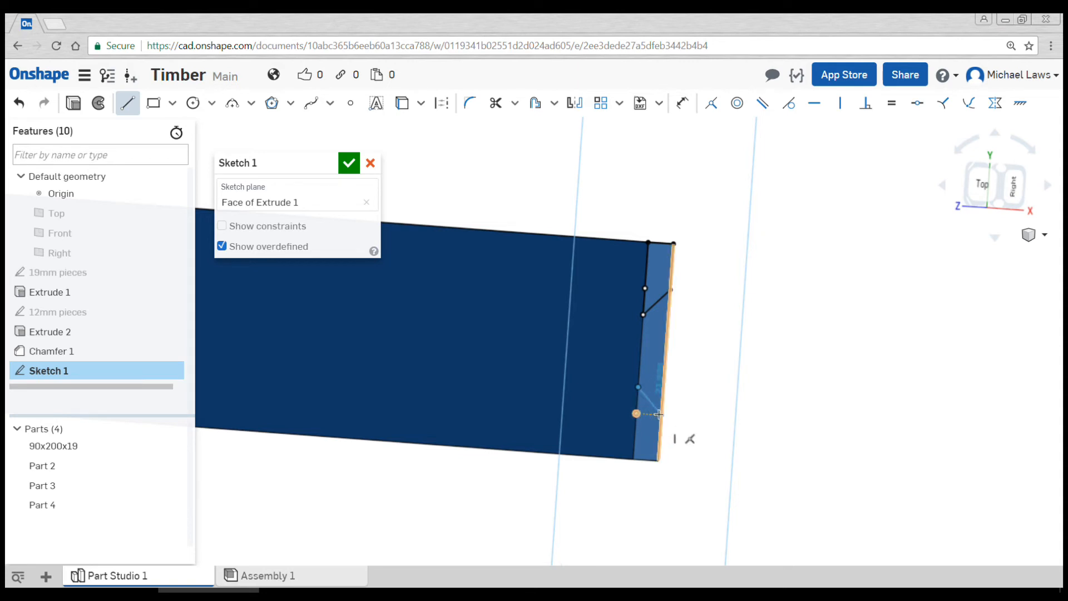
click(661, 415)
click(659, 459)
click(635, 460)
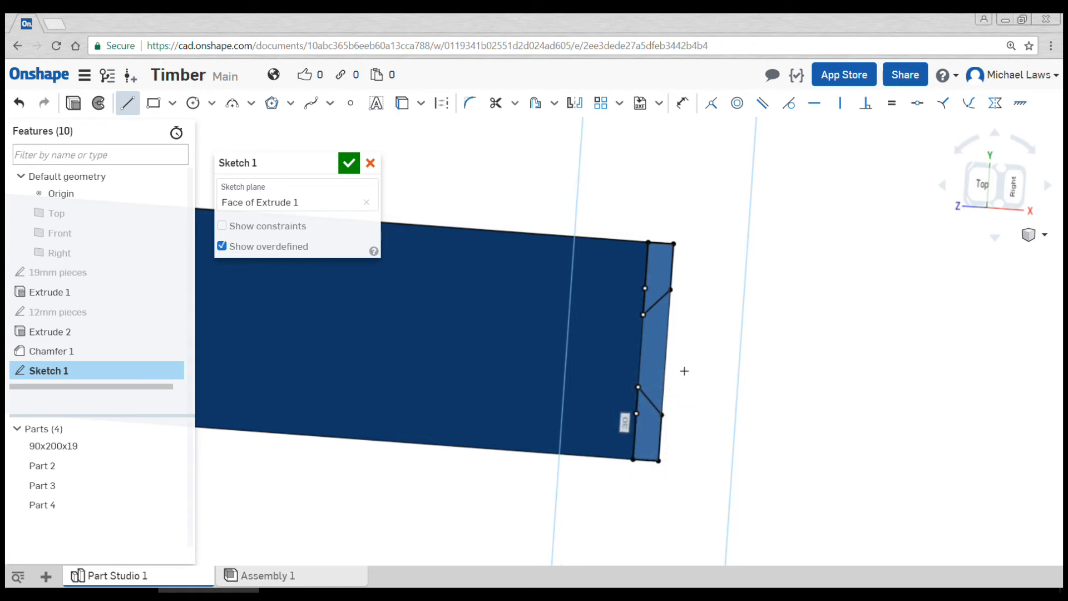
click(349, 163)
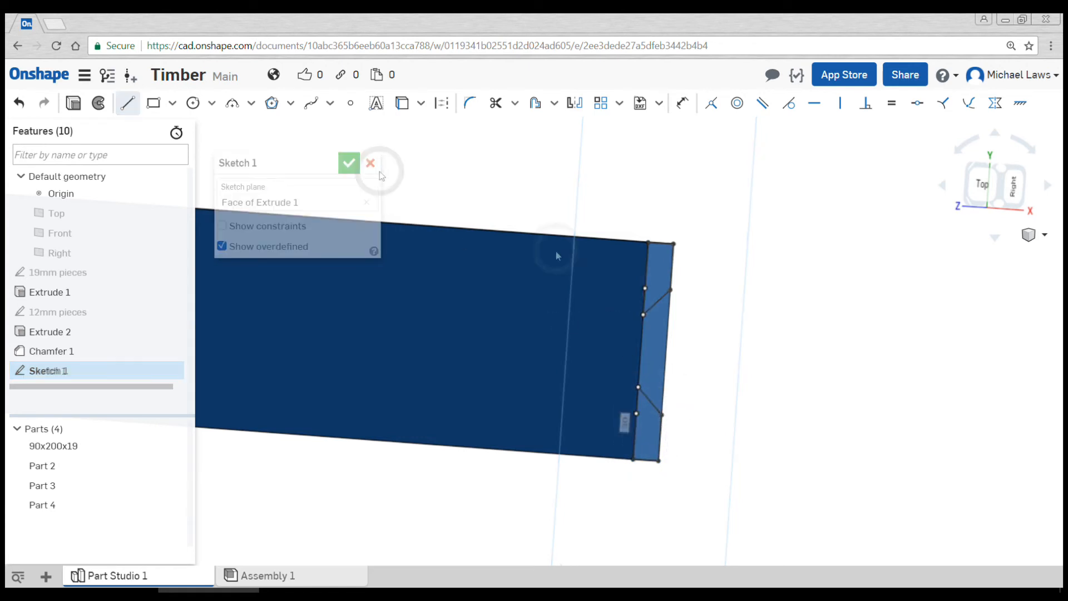
Extrude both corner profiles as a Remove cut 19 mm deep into the piece, leaving a dovetail pin
scroll(573, 359, down, 3)
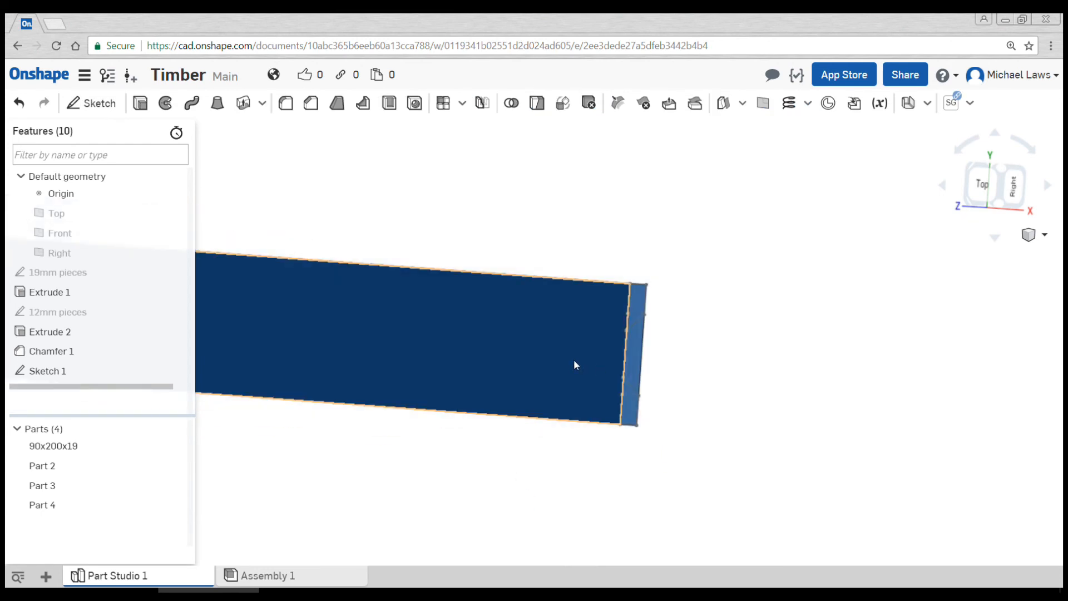
click(140, 103)
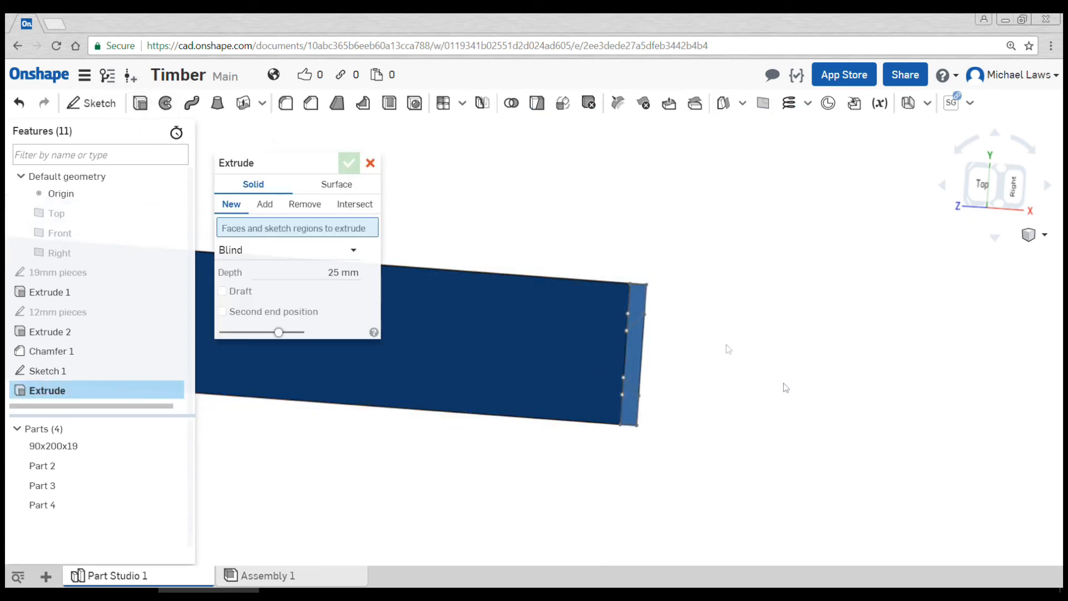
click(637, 308)
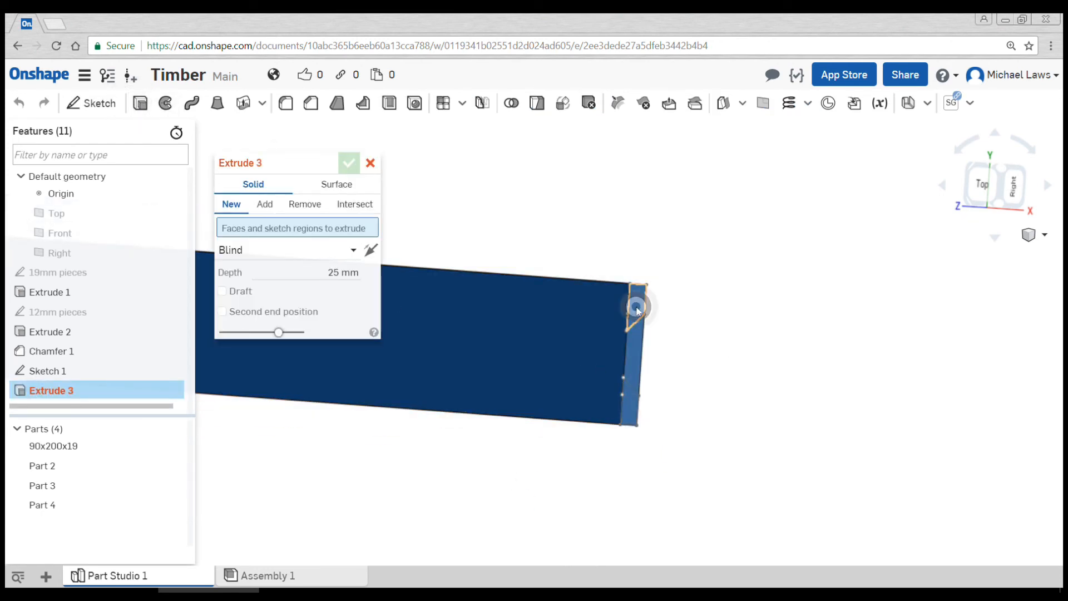
click(633, 404)
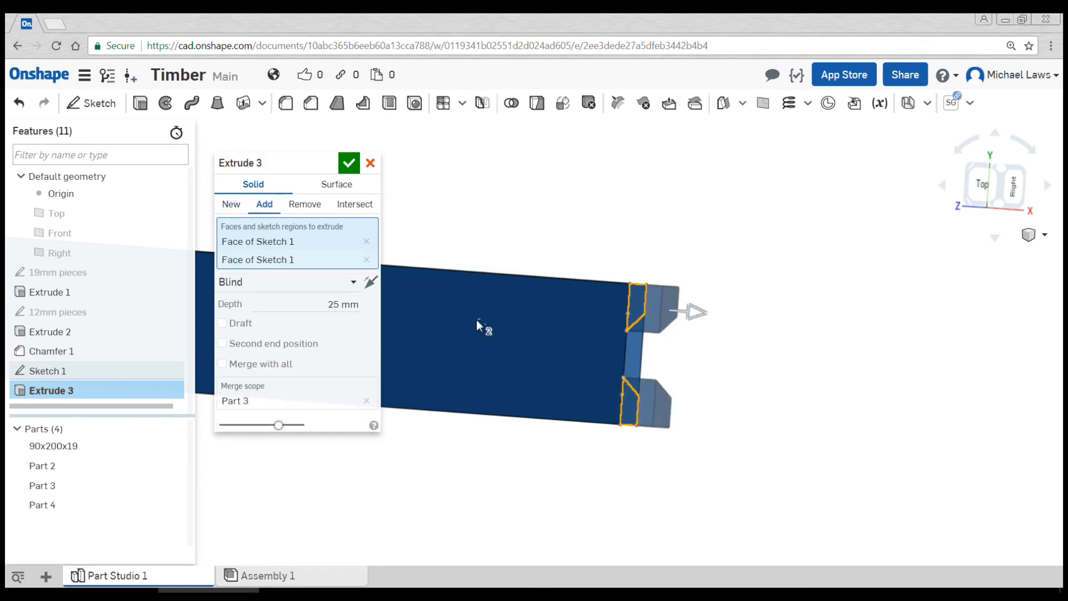
click(305, 206)
click(334, 304)
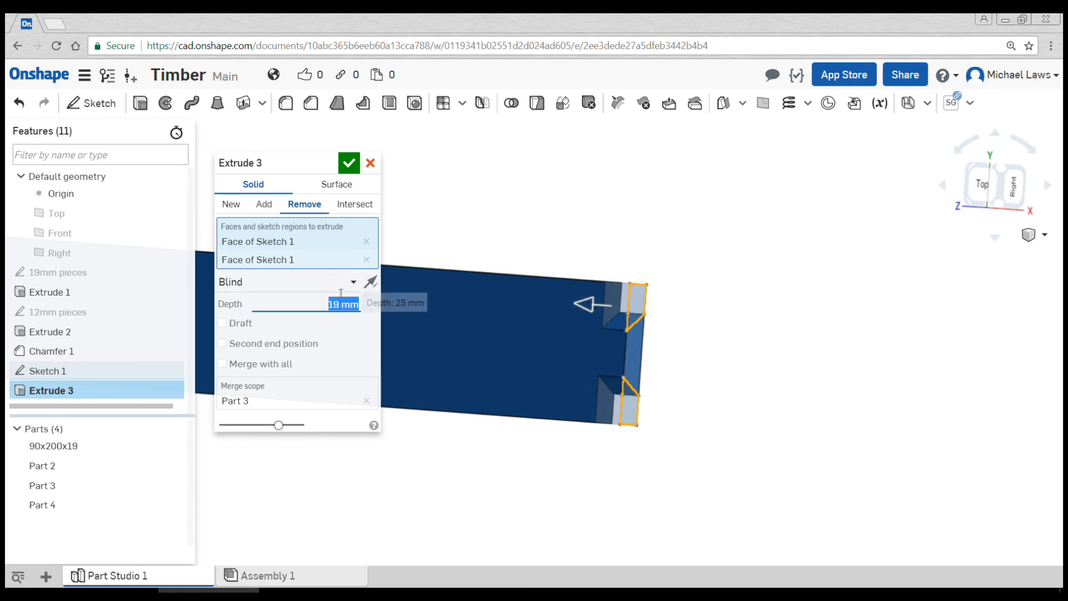
click(348, 163)
scroll(605, 362, down, 3)
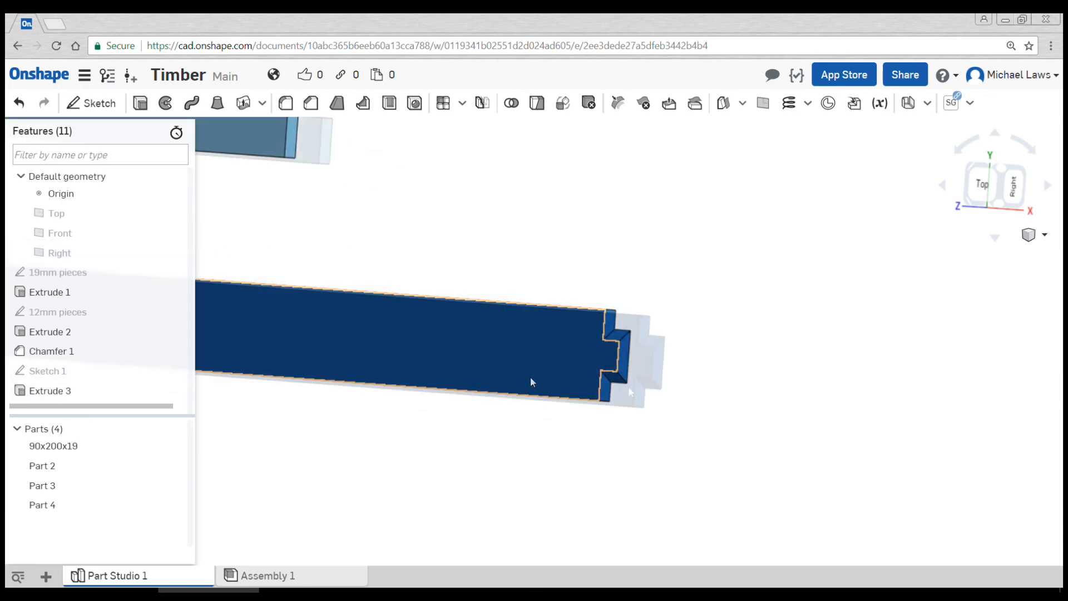